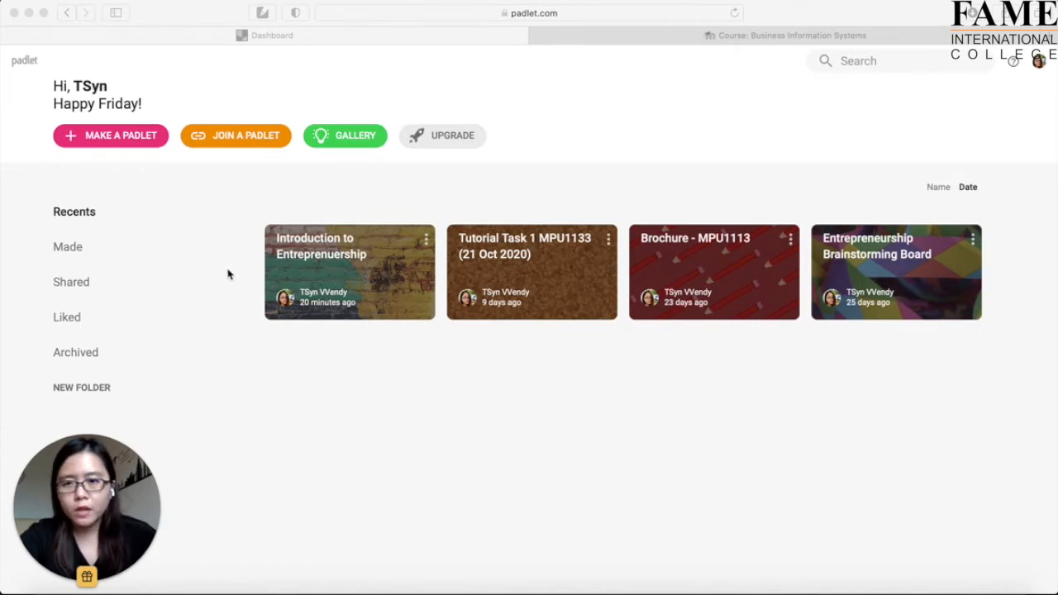
Start a new padlet from the blank Wall template.
{"action": "left_click", "coordinate": [121, 139]}
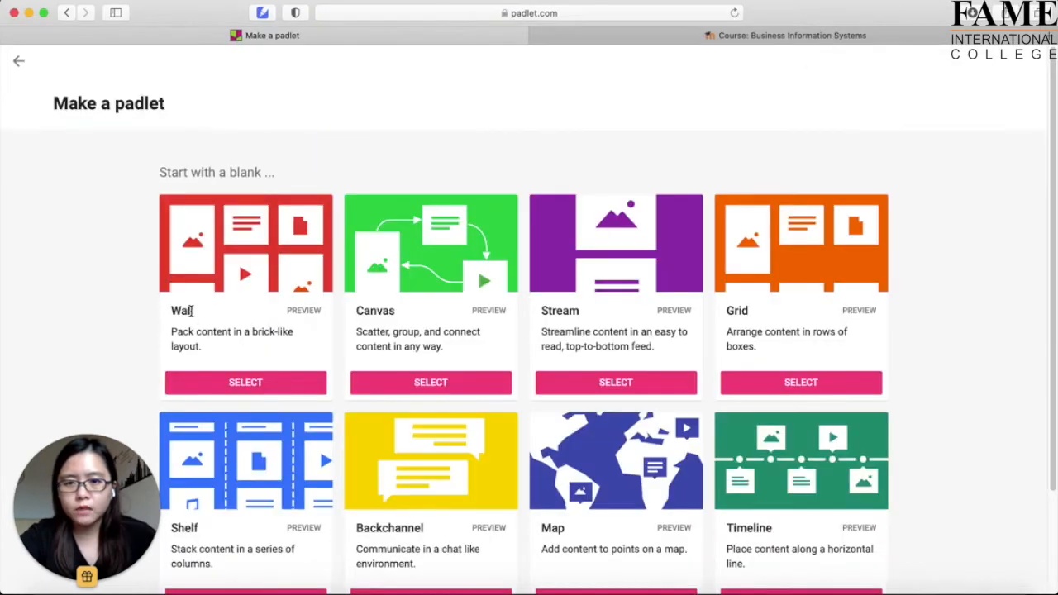
{"action": "scroll", "coordinate": [132, 352], "scroll_direction": "down", "scroll_amount": 3}
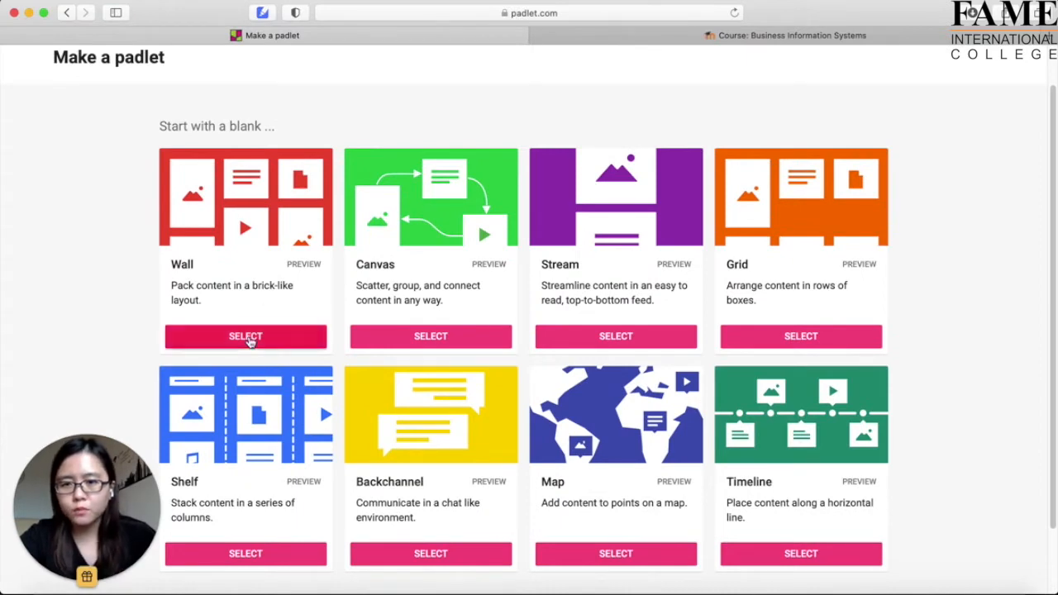
{"action": "left_click", "coordinate": [246, 338]}
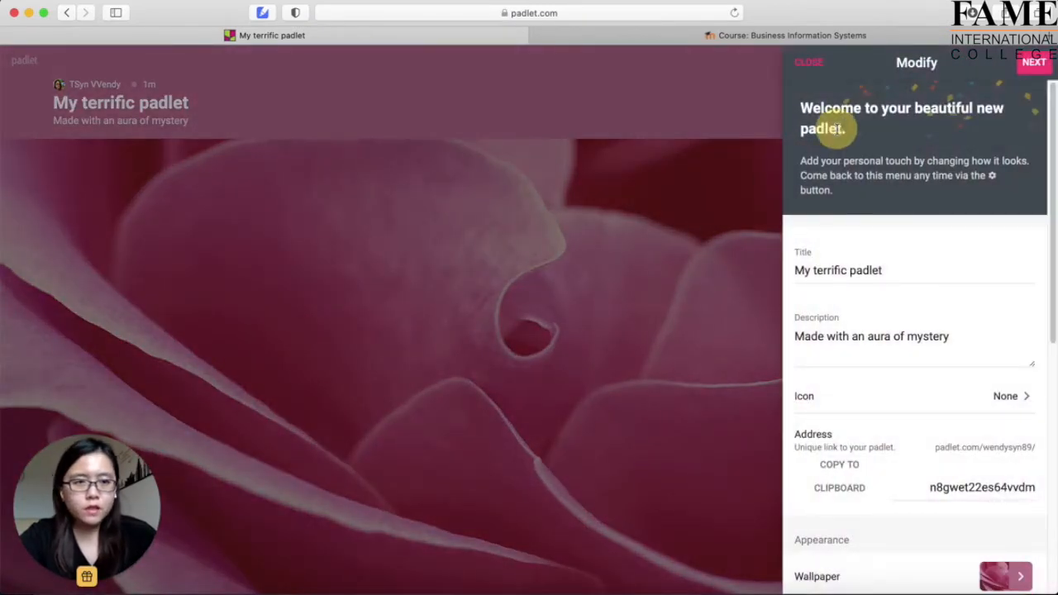
Replace the default title with 'Discussion - The Important of Student Information System'.
{"action": "left_click_drag", "start_coordinate": [910, 272], "coordinate": [768, 274]}
{"action": "type", "text": "\\"}
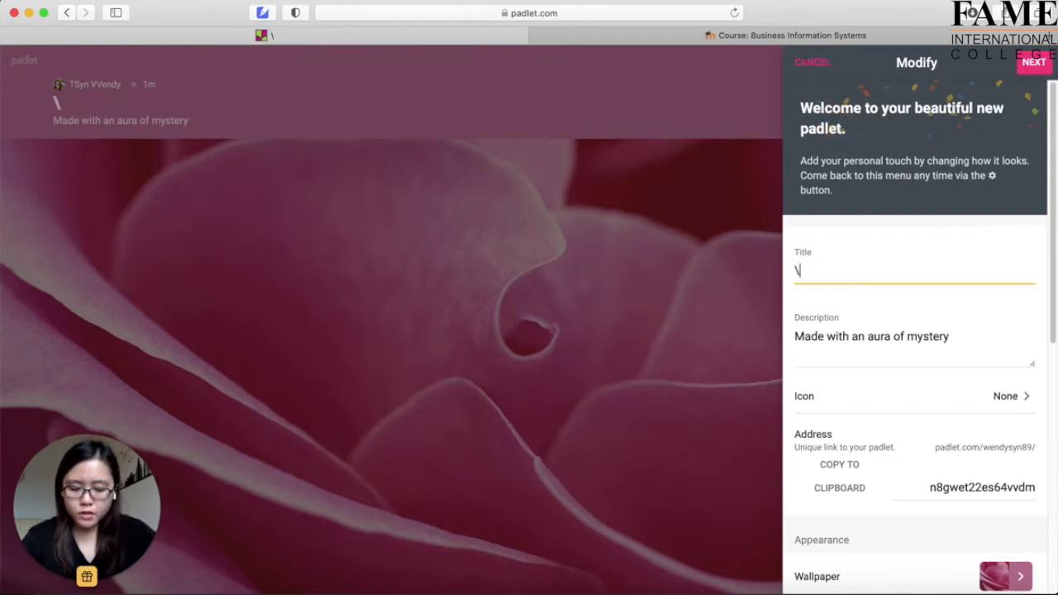
{"action": "key", "text": "BackSpace"}
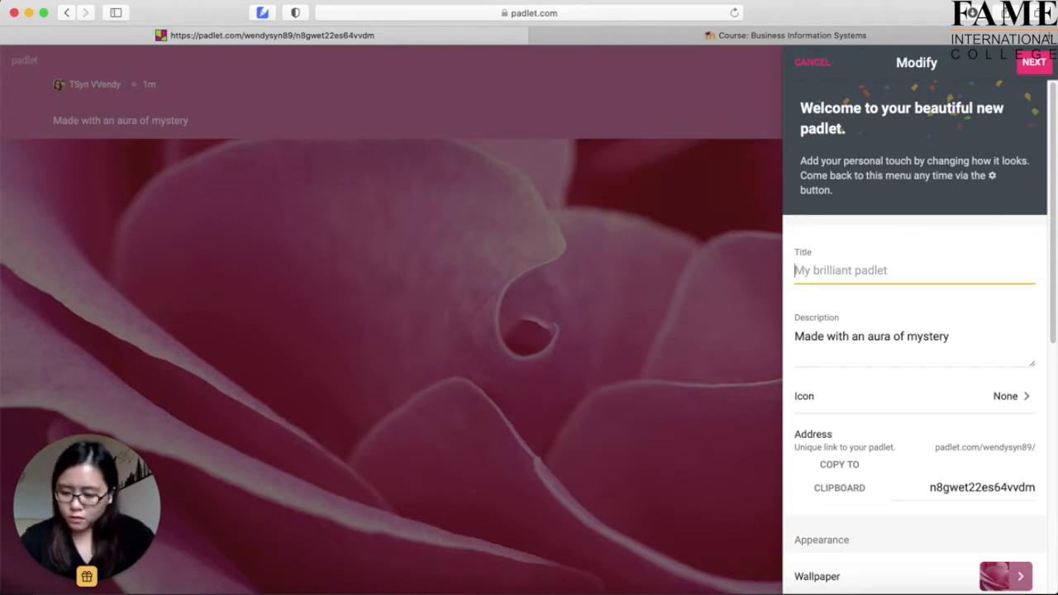
{"action": "type", "text": "Discussion -"}
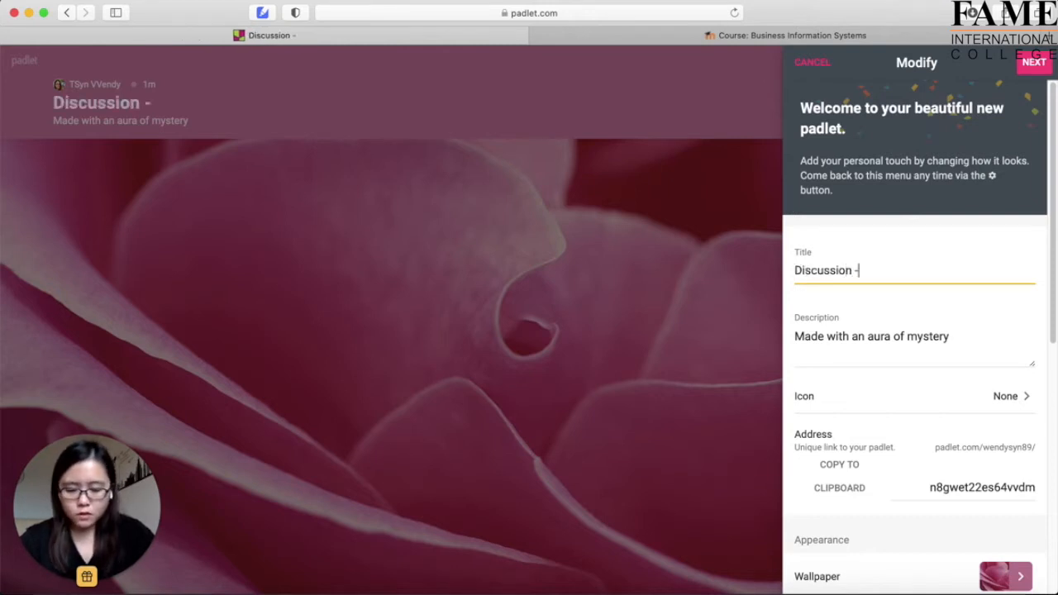
{"action": "type", "text": " The Important of "}
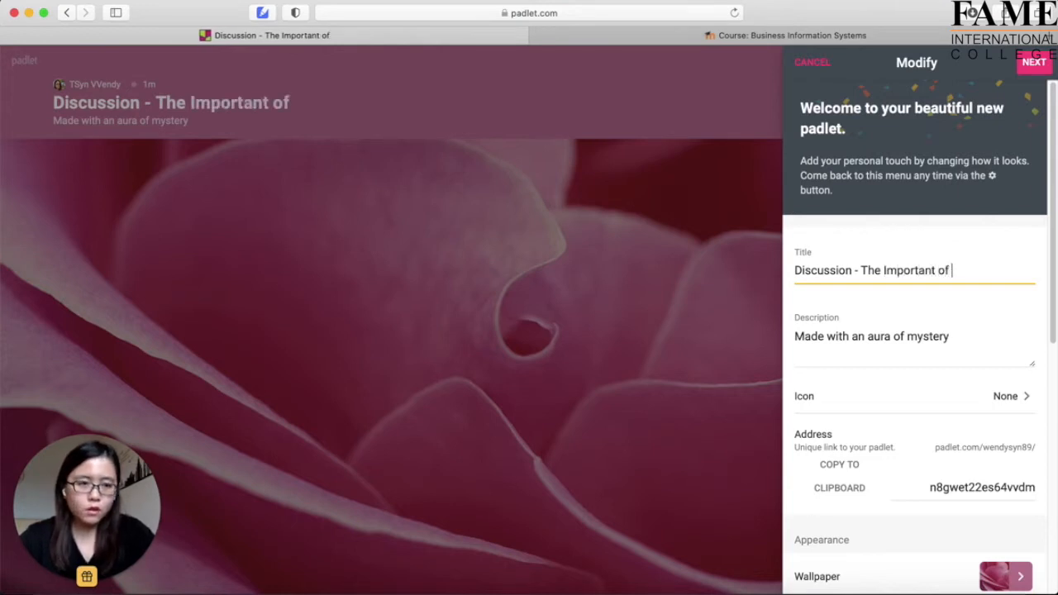
{"action": "type", "text": "Student Informati"}
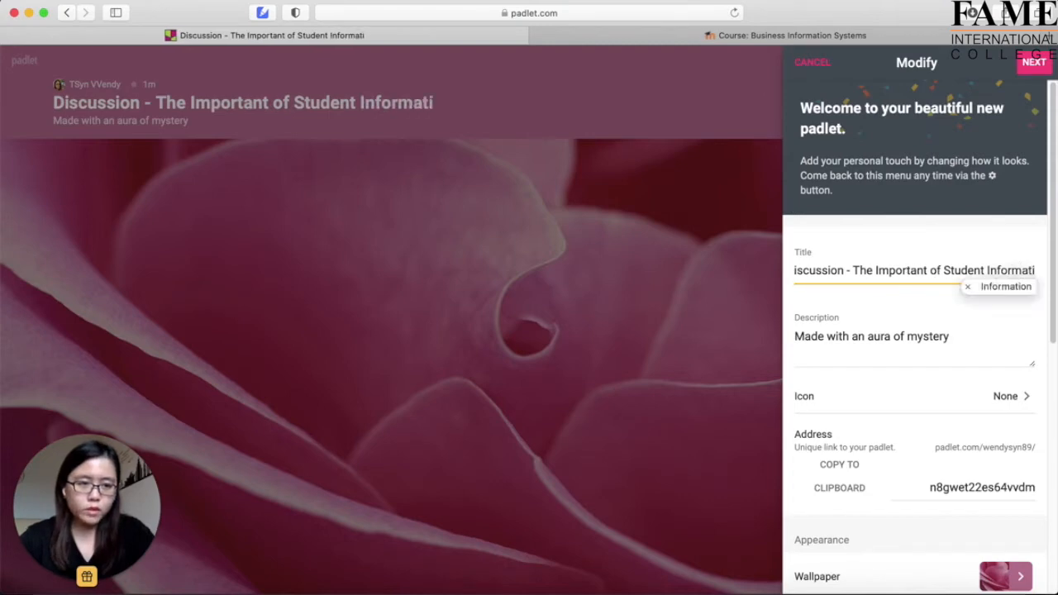
{"action": "type", "text": "on System"}
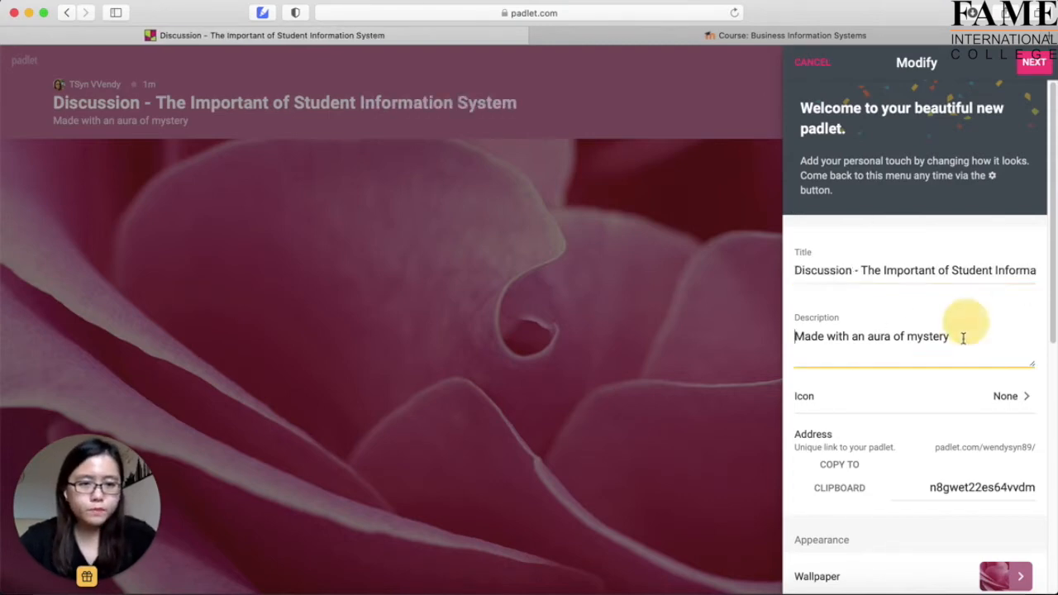
Set the description to 'Post your opinion', accepting the spelling fix.
{"action": "left_click_drag", "start_coordinate": [957, 326], "coordinate": [775, 335]}
{"action": "key", "text": "BackSpace"}
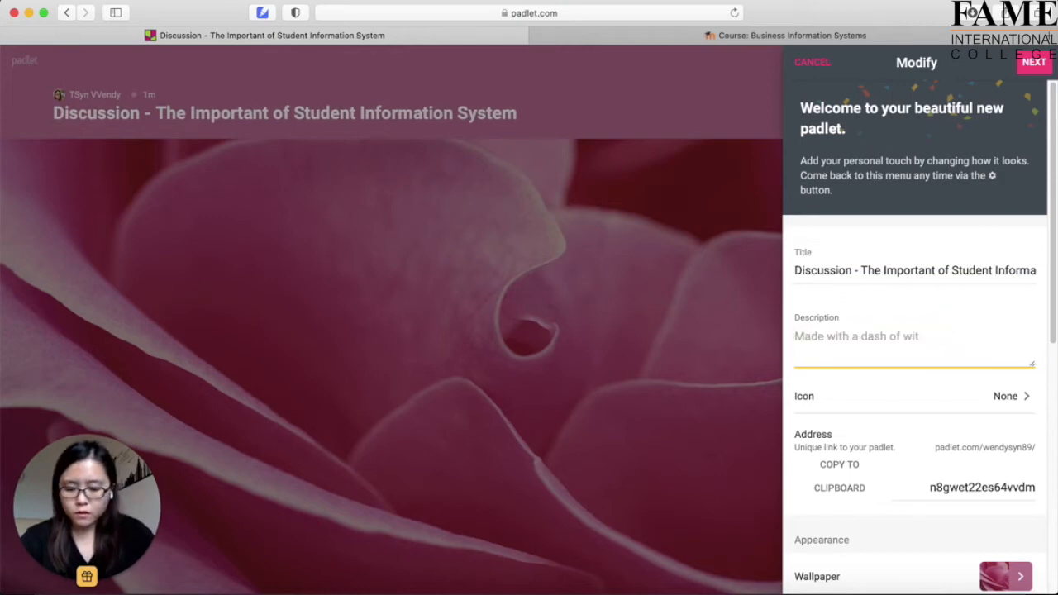
{"action": "type", "text": "Post youropinion"}
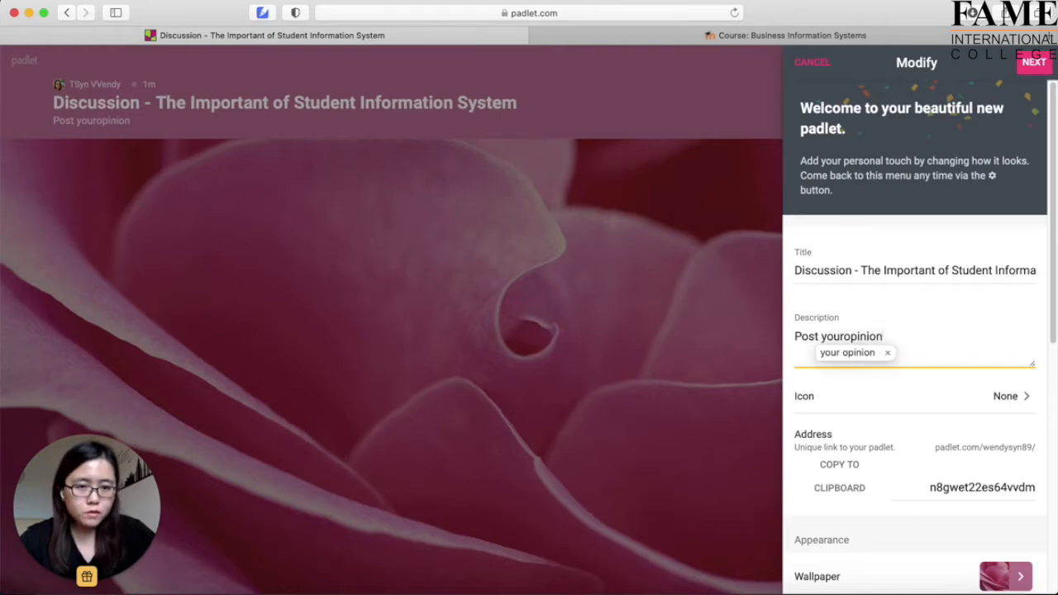
{"action": "left_click", "coordinate": [846, 356]}
Choose the Blackboard picture wallpaper, keep the changes, and return to the Modify settings.
{"action": "scroll", "coordinate": [908, 411], "scroll_direction": "down", "scroll_amount": 8}
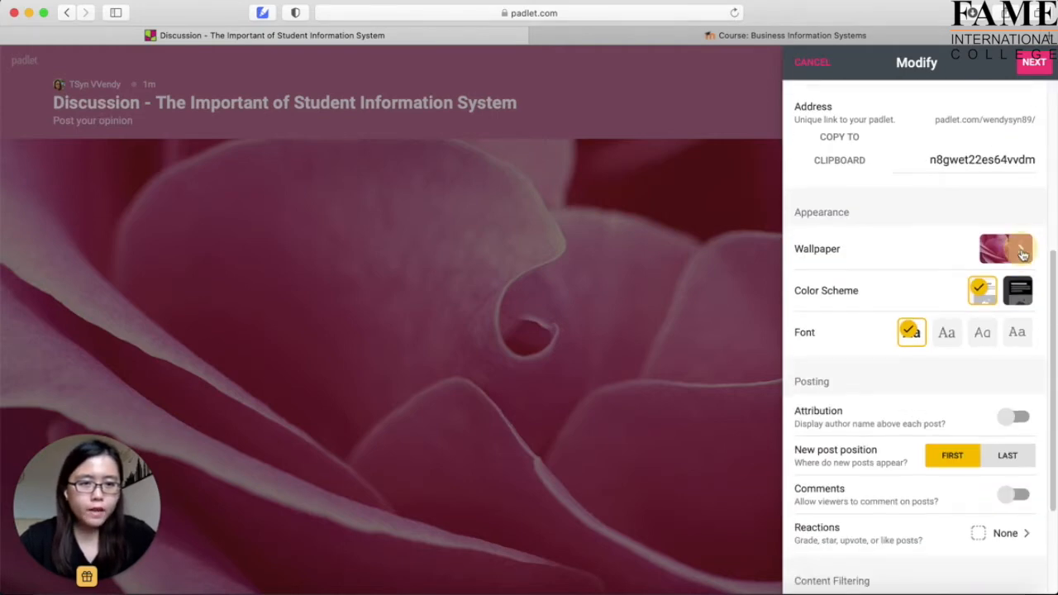
{"action": "left_click", "coordinate": [1026, 255]}
{"action": "left_click", "coordinate": [913, 196]}
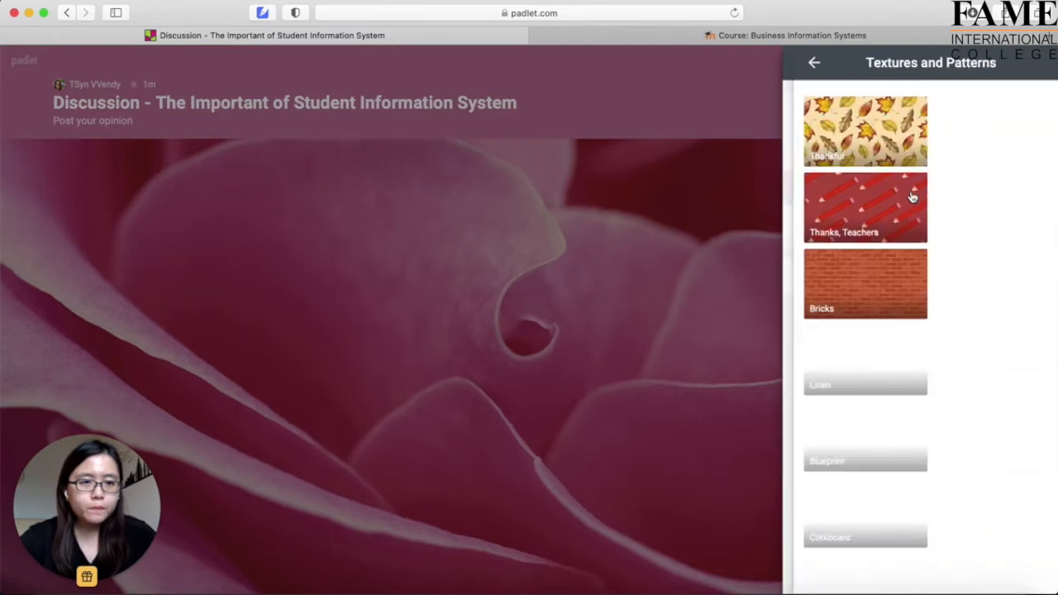
{"action": "left_click", "coordinate": [805, 66]}
{"action": "left_click", "coordinate": [886, 225]}
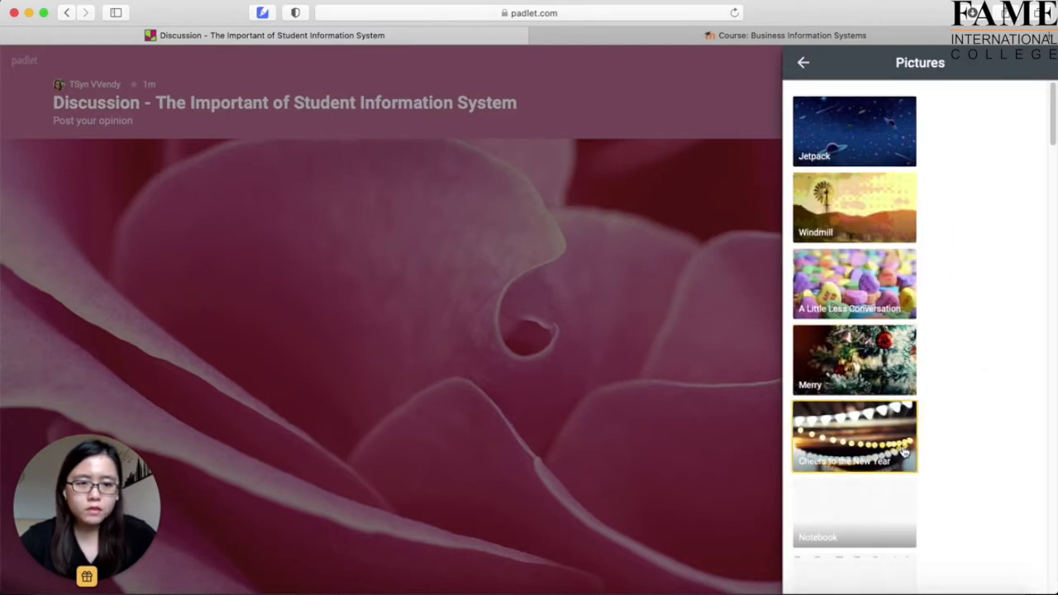
{"action": "scroll", "coordinate": [905, 444], "scroll_direction": "down", "scroll_amount": 3}
{"action": "scroll", "coordinate": [854, 498], "scroll_direction": "down", "scroll_amount": 2}
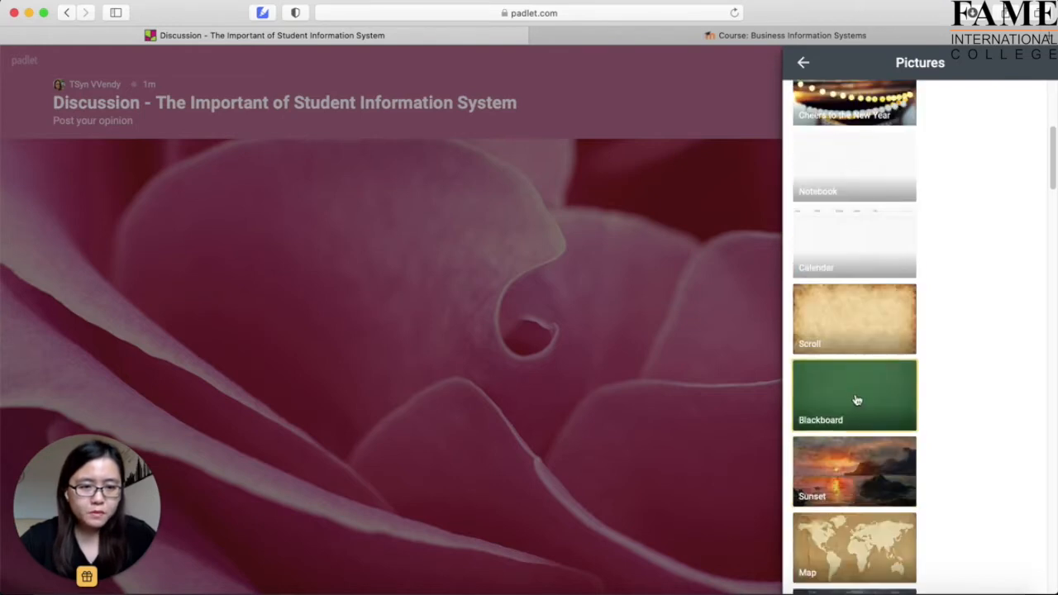
{"action": "left_click", "coordinate": [857, 405]}
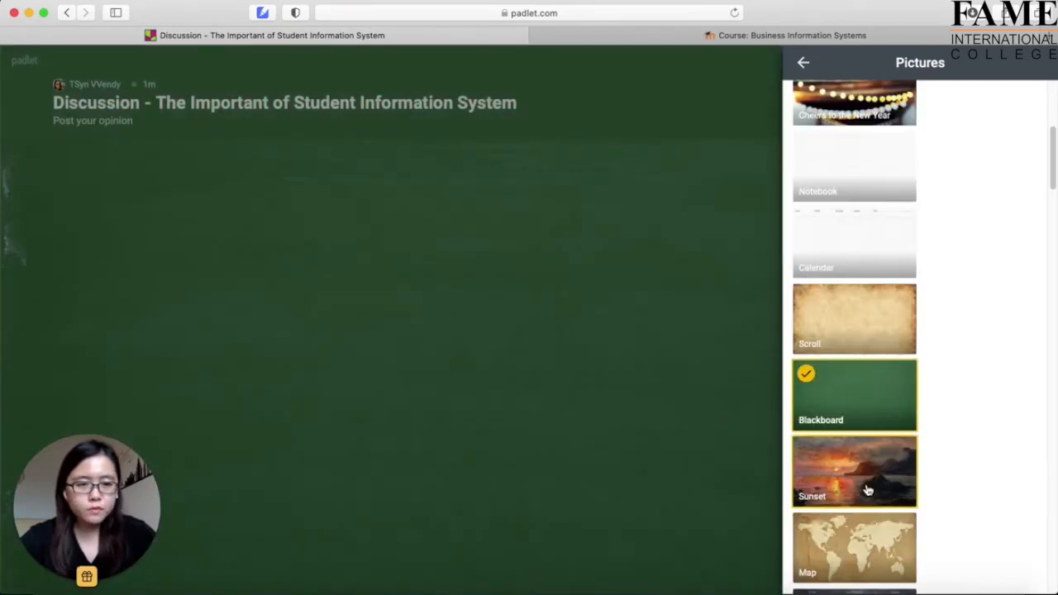
{"action": "left_click", "coordinate": [725, 337]}
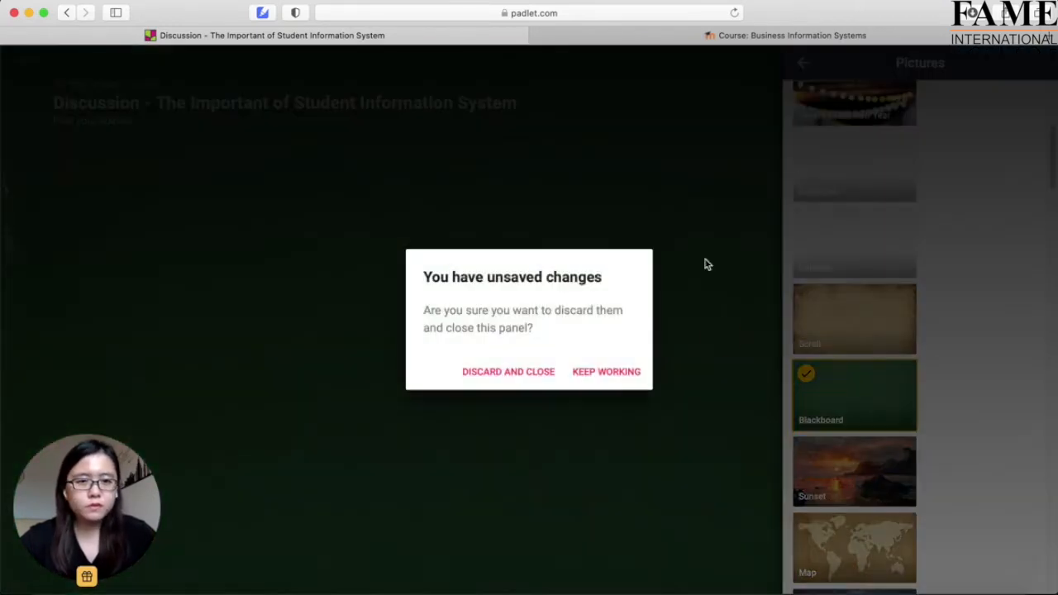
{"action": "left_click", "coordinate": [604, 374]}
{"action": "left_click", "coordinate": [813, 68]}
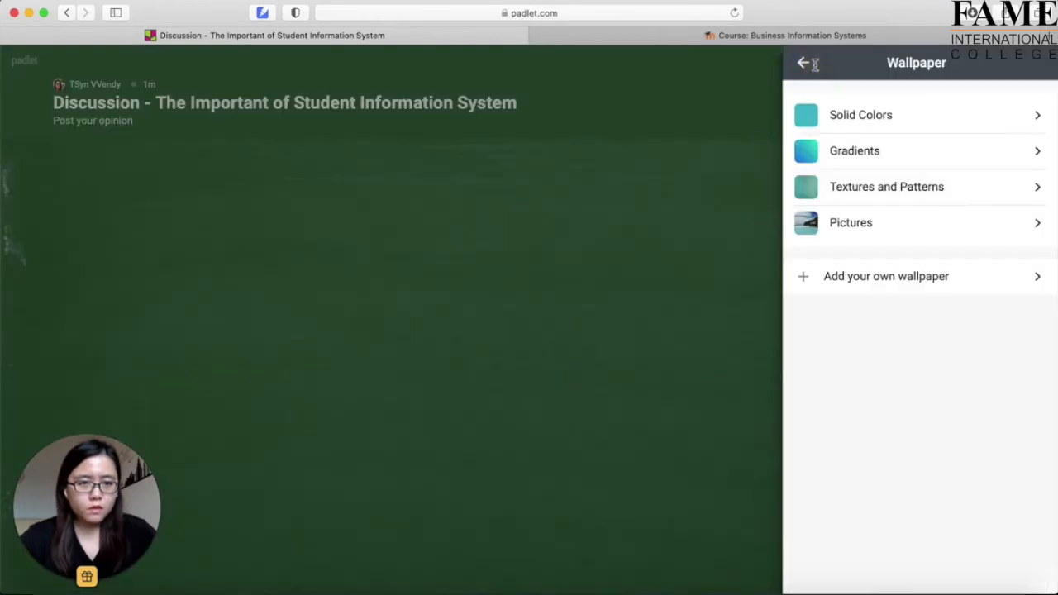
{"action": "left_click", "coordinate": [798, 70]}
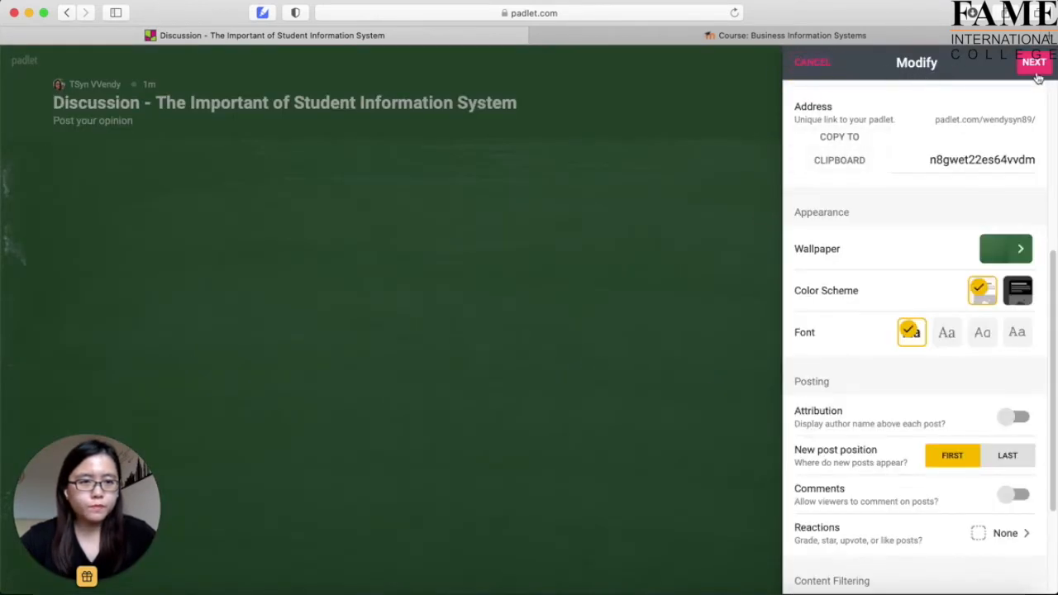
Switch the board to the rounded font and turn the Comments toggle on.
{"action": "scroll", "coordinate": [891, 354], "scroll_direction": "down", "scroll_amount": 2}
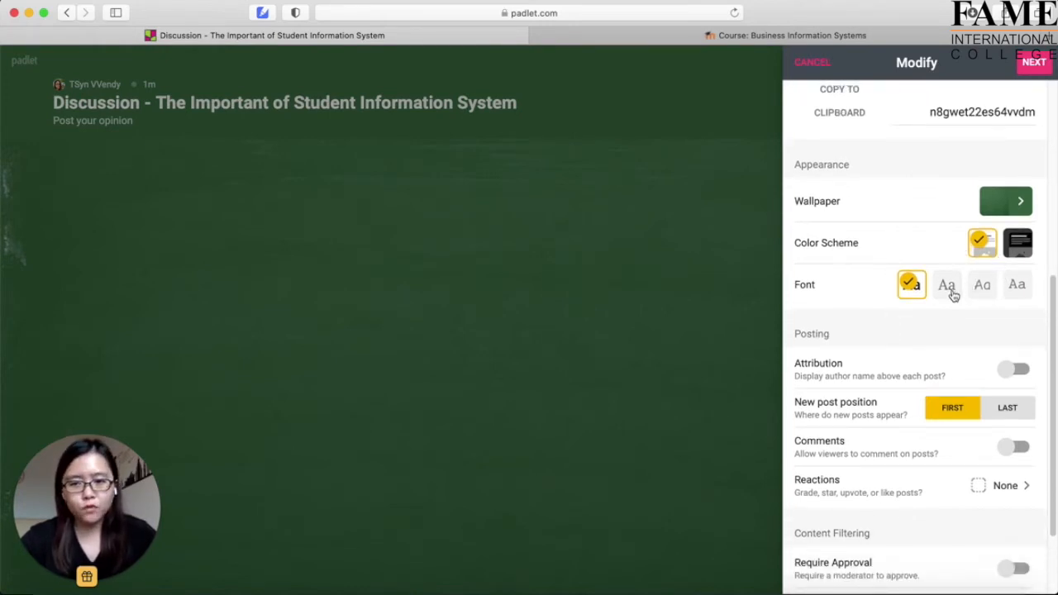
{"action": "left_click", "coordinate": [979, 295]}
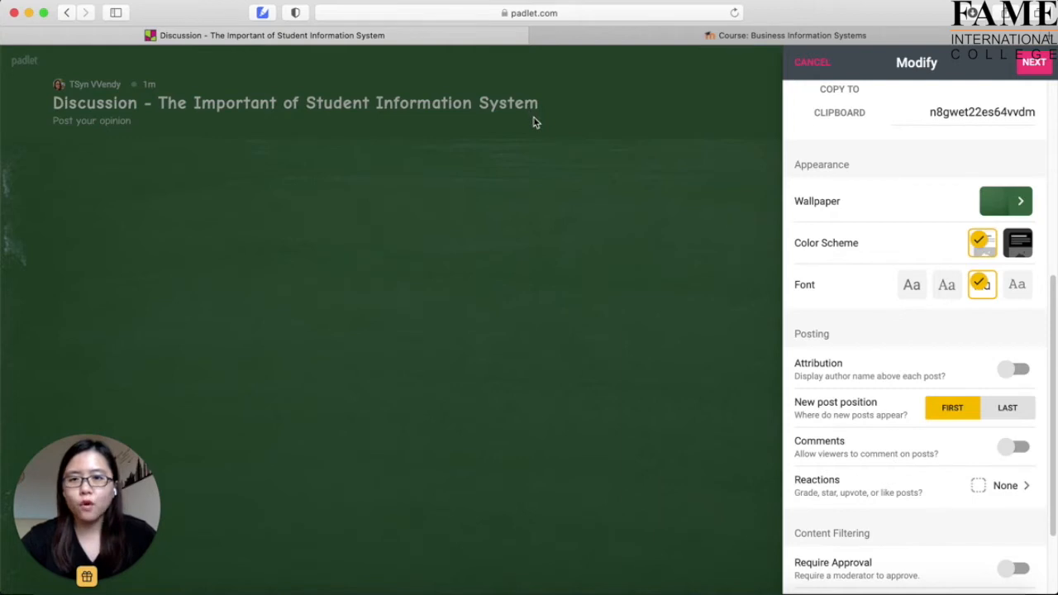
{"action": "scroll", "coordinate": [893, 438], "scroll_direction": "down", "scroll_amount": 3}
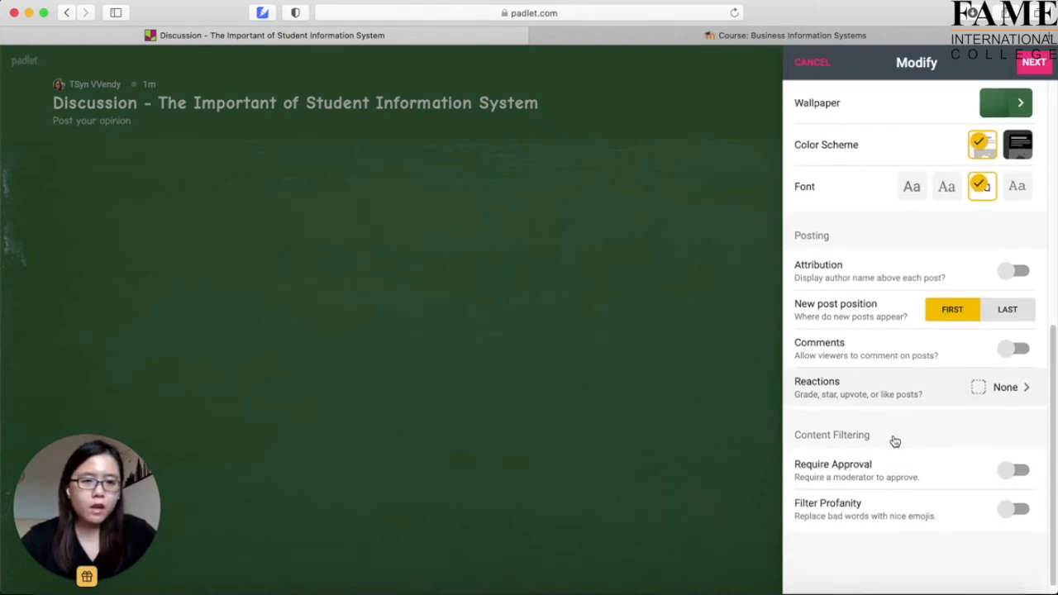
{"action": "left_click", "coordinate": [1023, 350]}
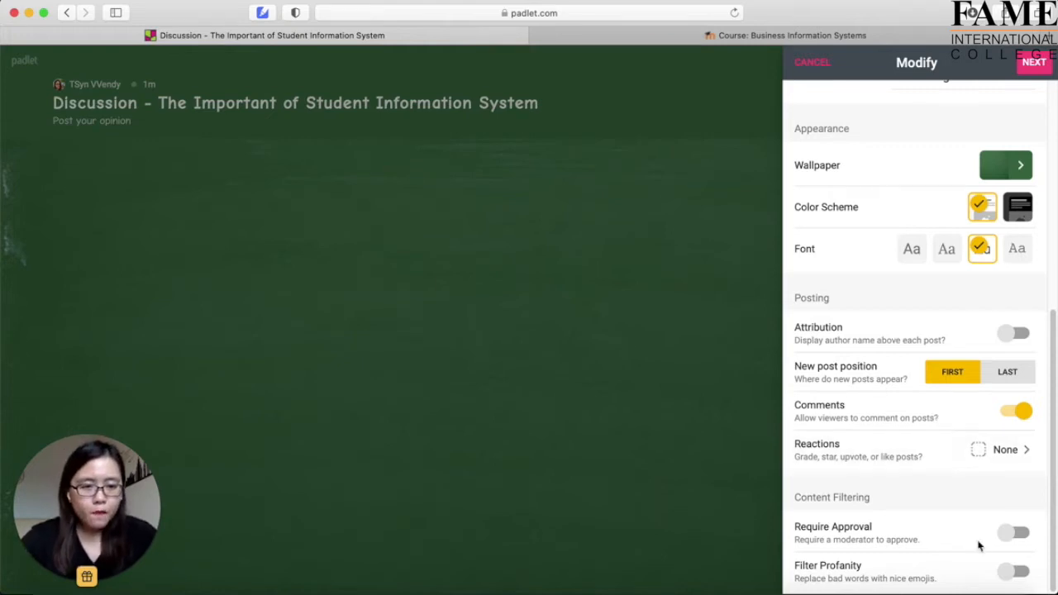
Set post reactions to Like.
{"action": "left_click", "coordinate": [982, 458]}
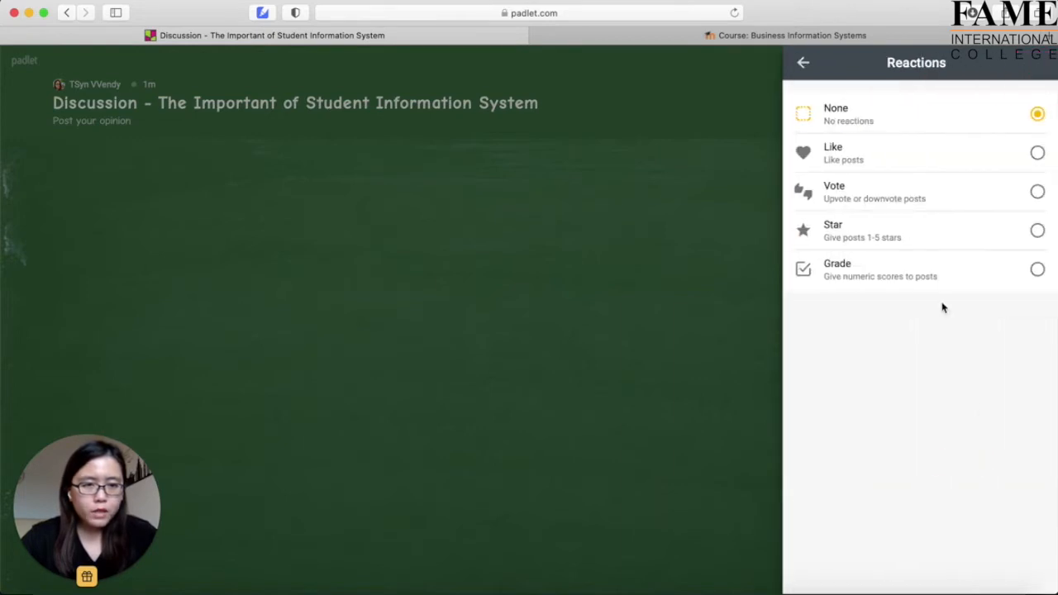
{"action": "left_click", "coordinate": [1038, 154]}
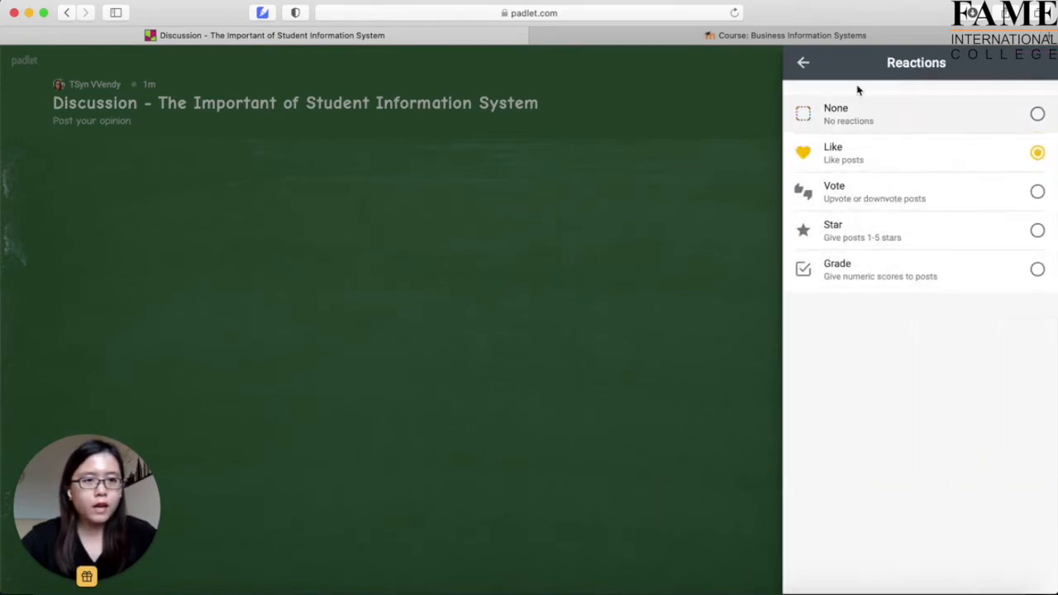
{"action": "left_click", "coordinate": [804, 62]}
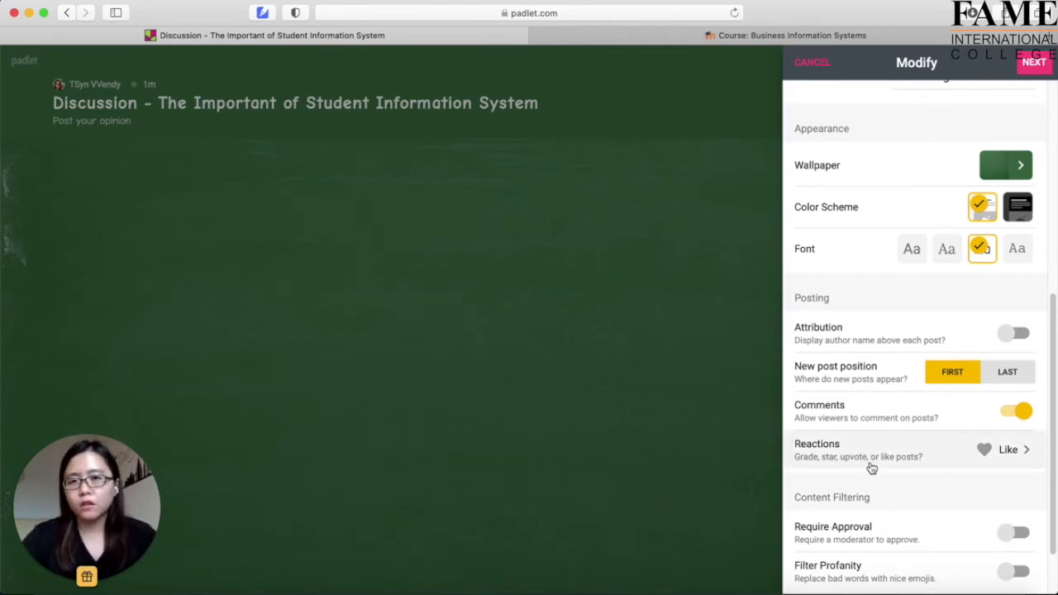
Save the settings and start posting on the empty green wall.
{"action": "scroll", "coordinate": [950, 439], "scroll_direction": "down", "scroll_amount": 2}
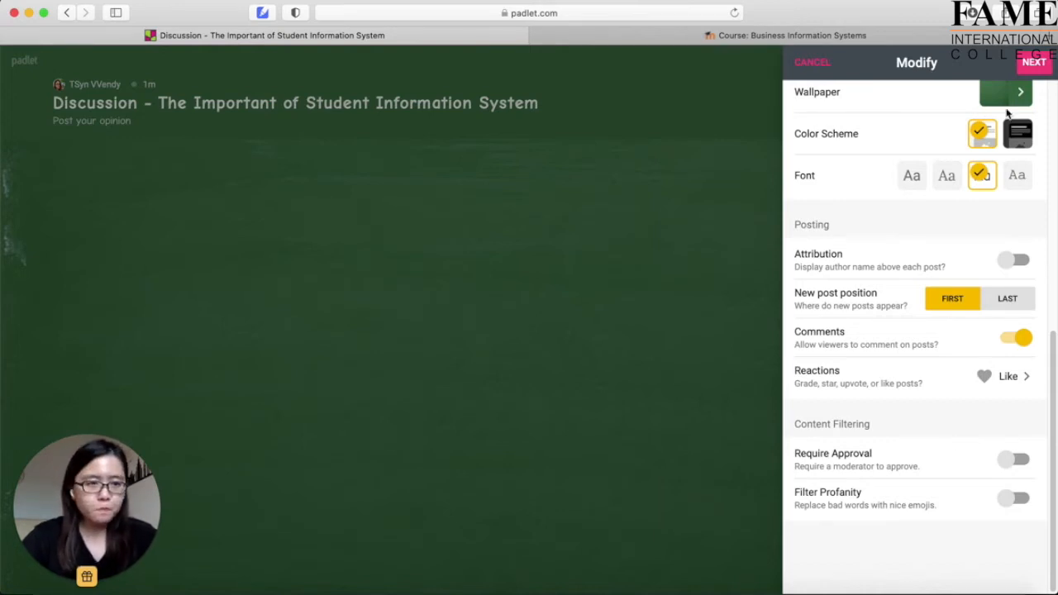
{"action": "scroll", "coordinate": [992, 151], "scroll_direction": "up", "scroll_amount": 6}
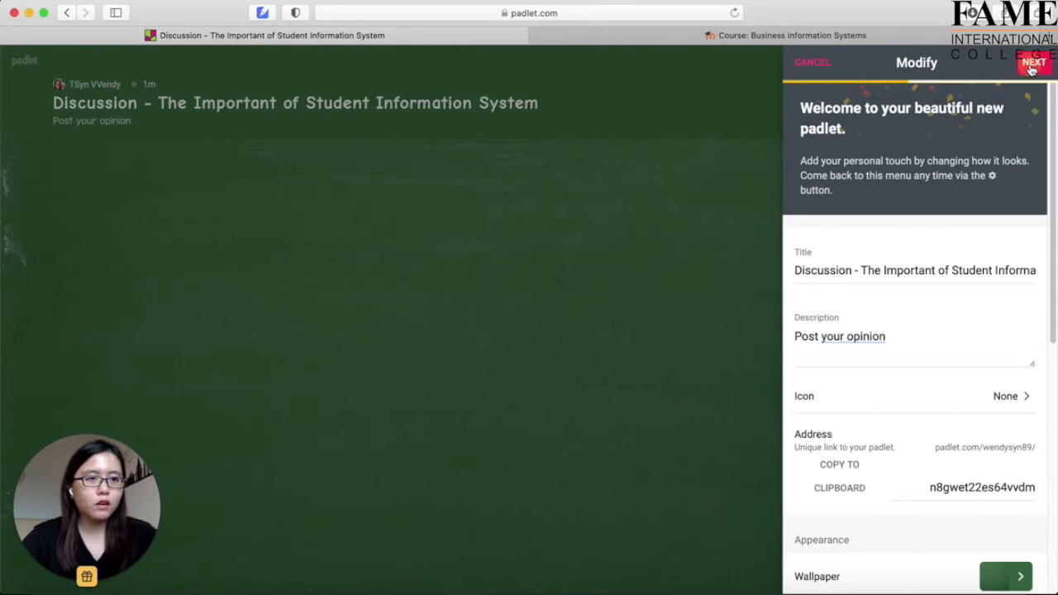
{"action": "left_click", "coordinate": [1032, 65]}
{"action": "left_click", "coordinate": [925, 260]}
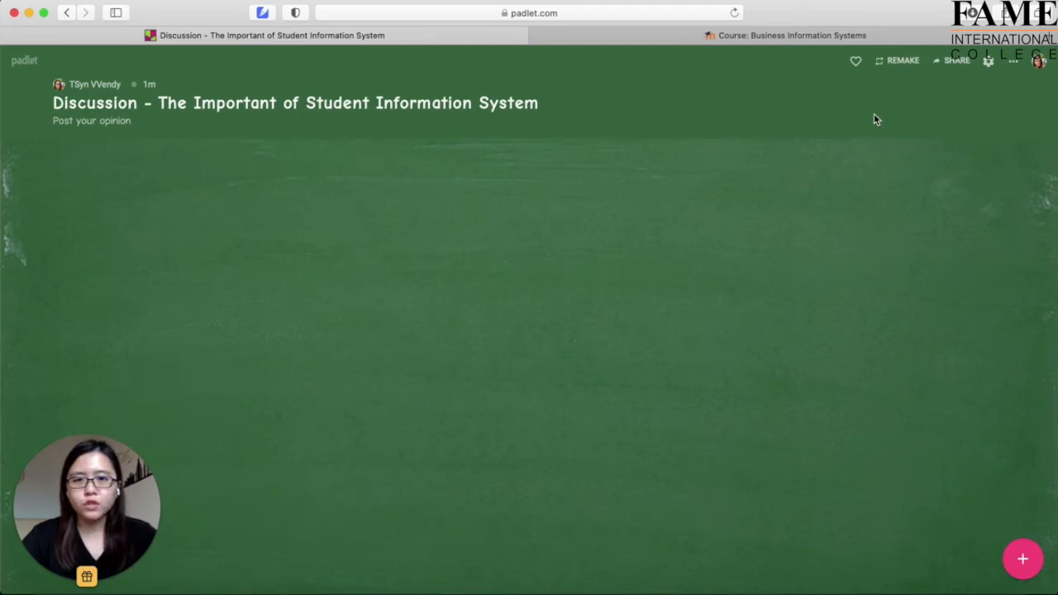
Open the Share panel, showing the wall set to Secret with visitors able to write.
{"action": "left_click", "coordinate": [952, 64]}
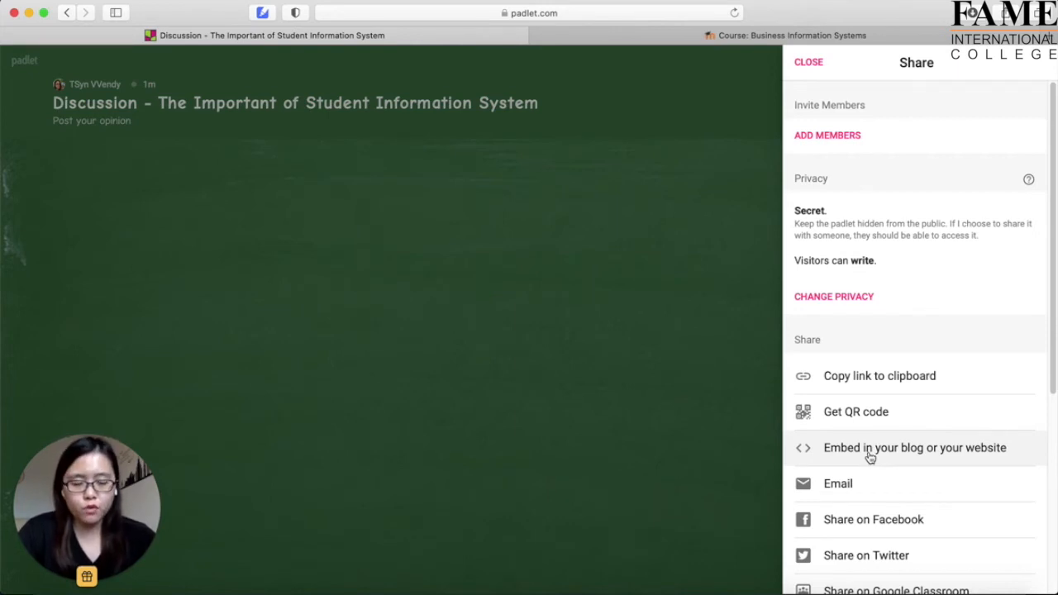
Copy the full embed code from 'Embed in your blog or your website' for use in Moodle.
{"action": "left_click", "coordinate": [857, 453]}
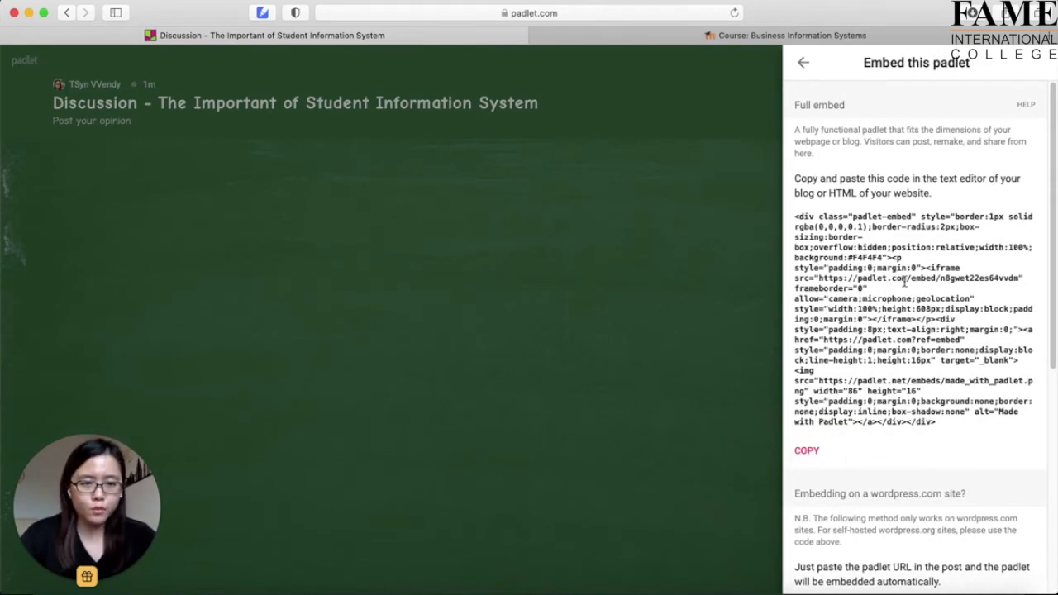
{"action": "left_click", "coordinate": [807, 451]}
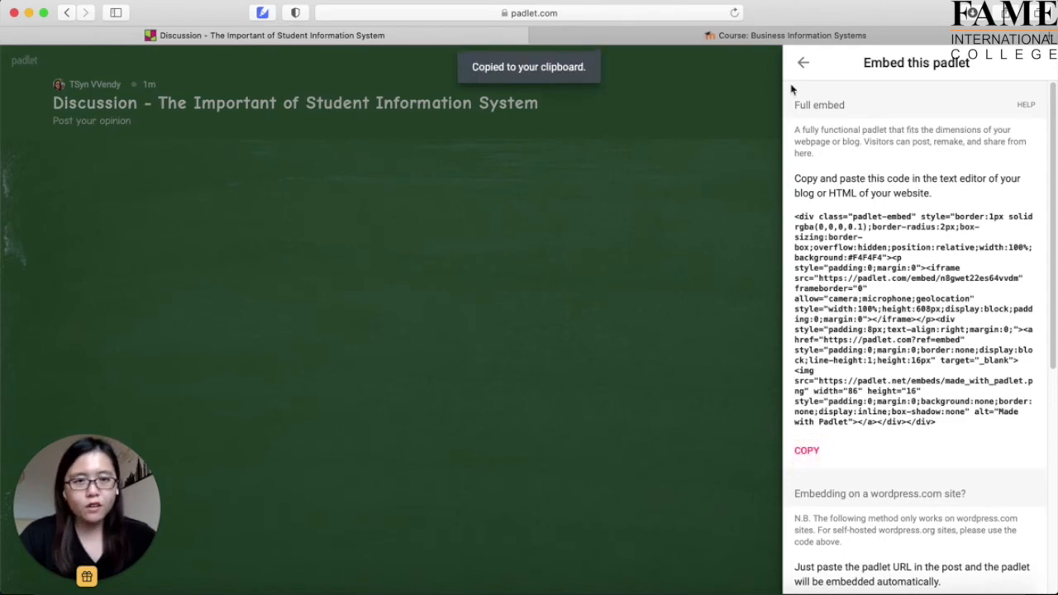
{"action": "left_click", "coordinate": [768, 37]}
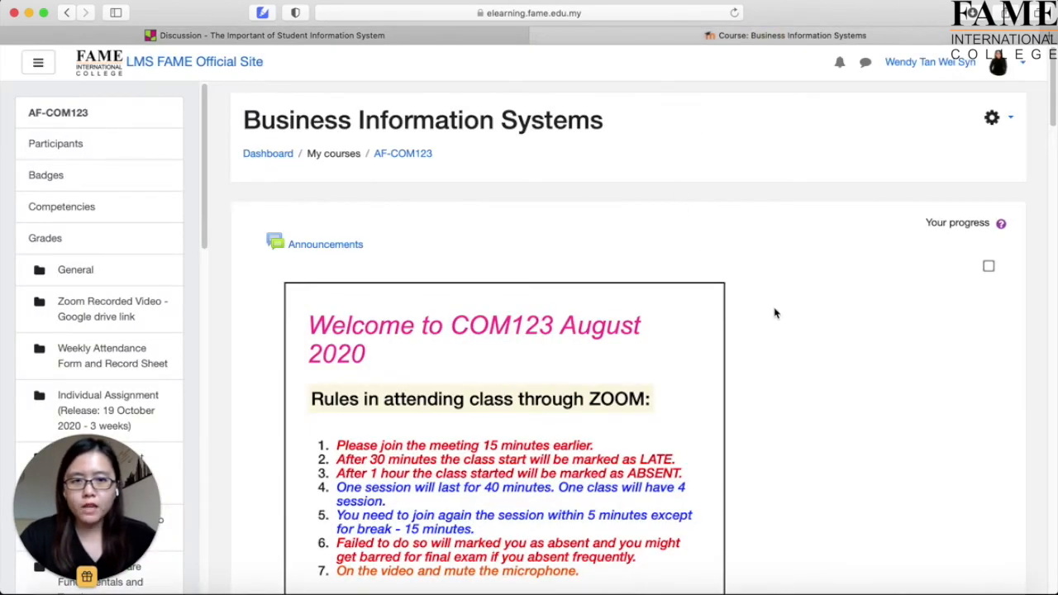
Turn editing on for the Business Information Systems course.
{"action": "left_click", "coordinate": [992, 120]}
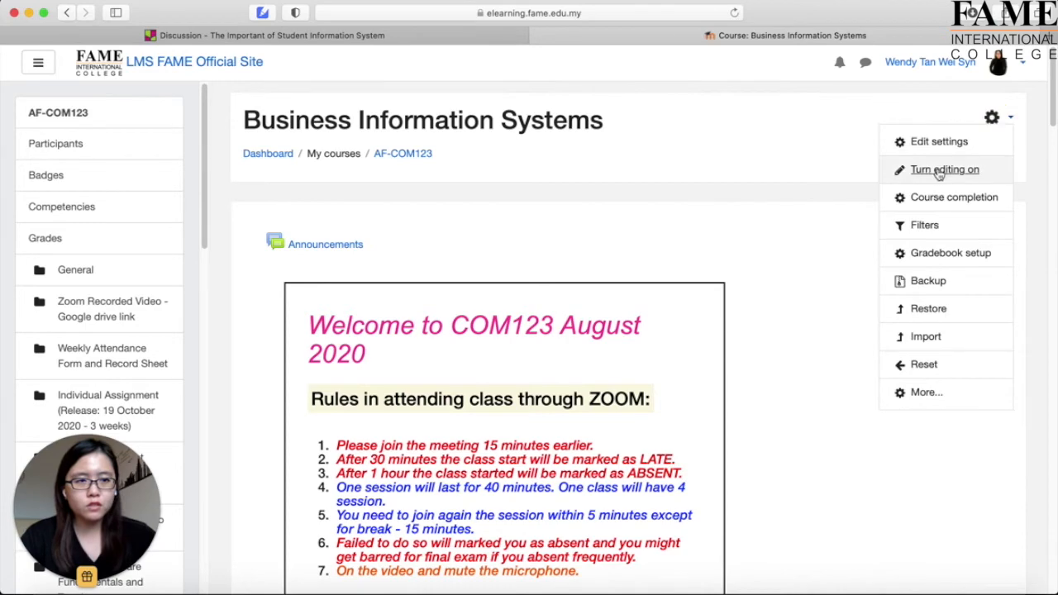
{"action": "left_click", "coordinate": [942, 170]}
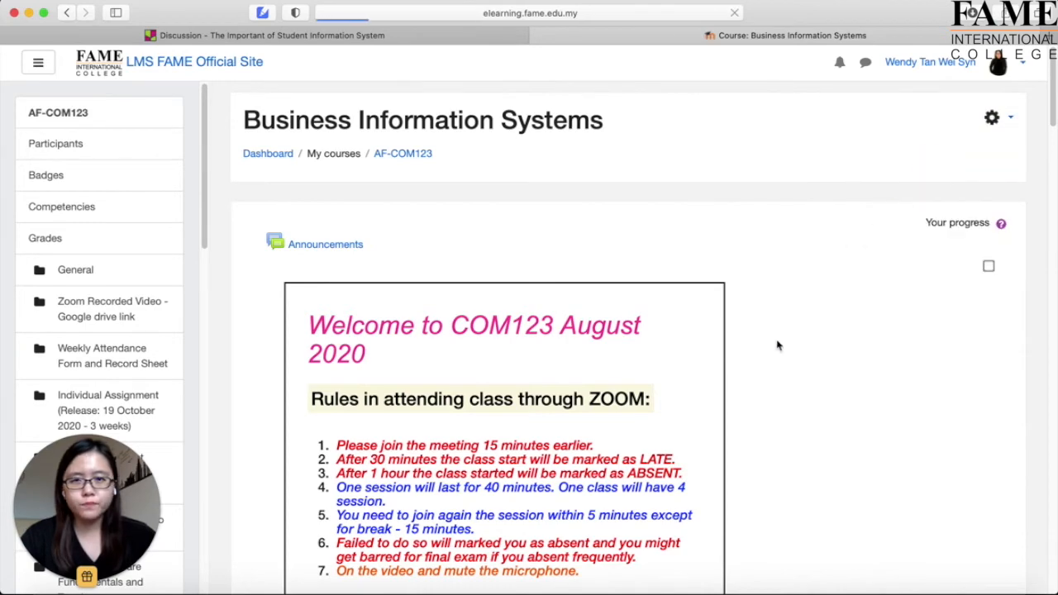
{"action": "scroll", "coordinate": [776, 351], "scroll_direction": "down", "scroll_amount": 10}
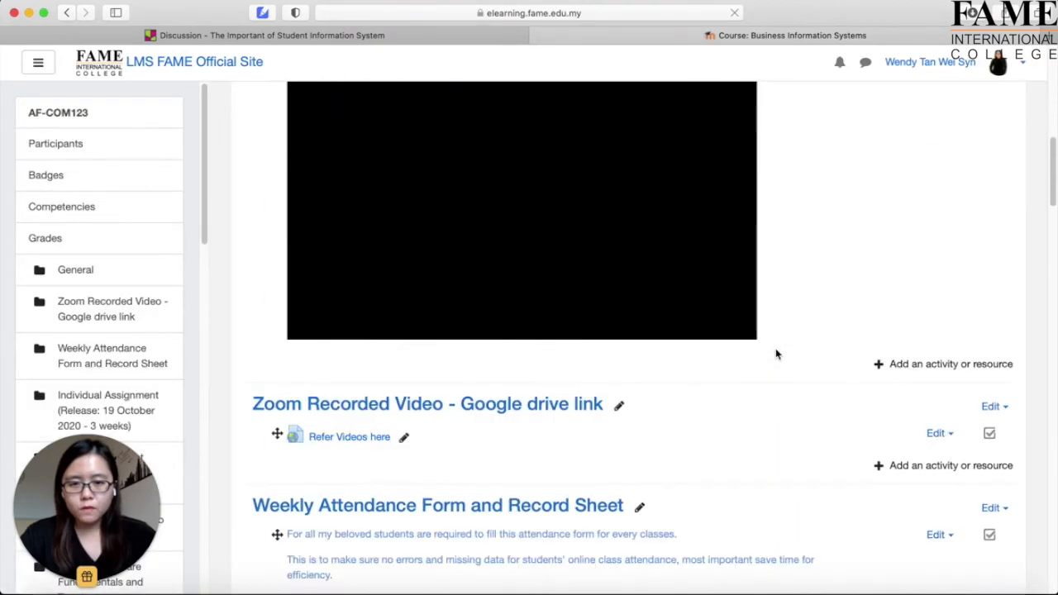
{"action": "scroll", "coordinate": [849, 395], "scroll_direction": "up", "scroll_amount": 5}
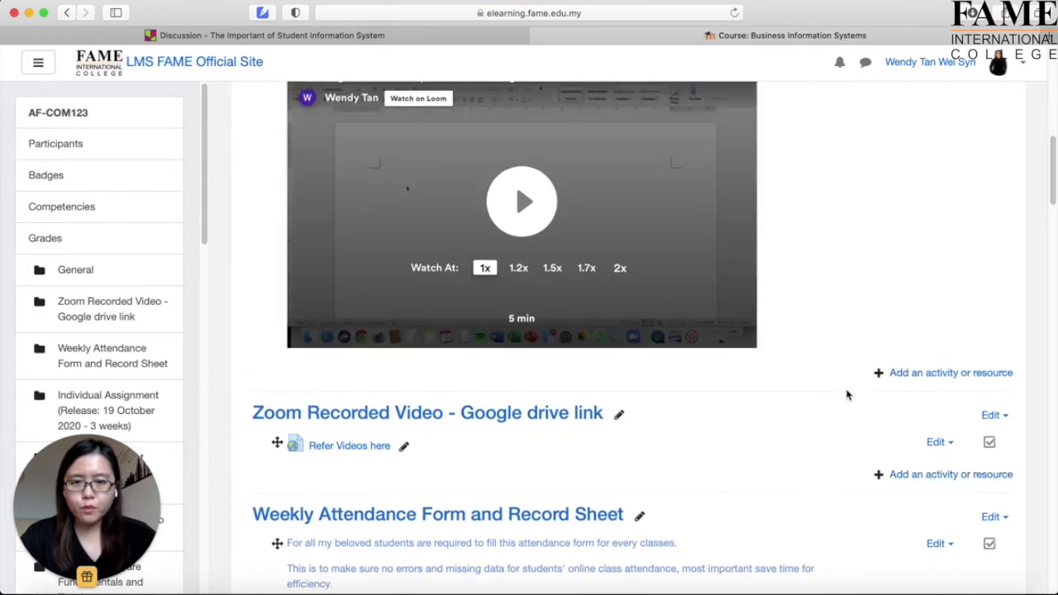
{"action": "scroll", "coordinate": [847, 396], "scroll_direction": "down", "scroll_amount": 5}
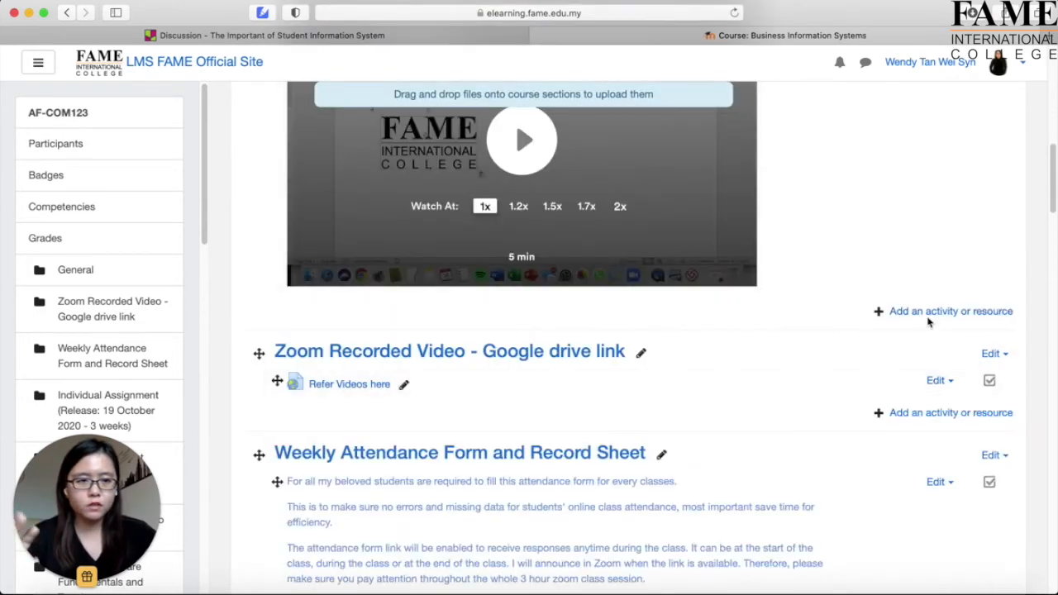
Add a new Label resource to the General section below the video.
{"action": "left_click", "coordinate": [901, 316]}
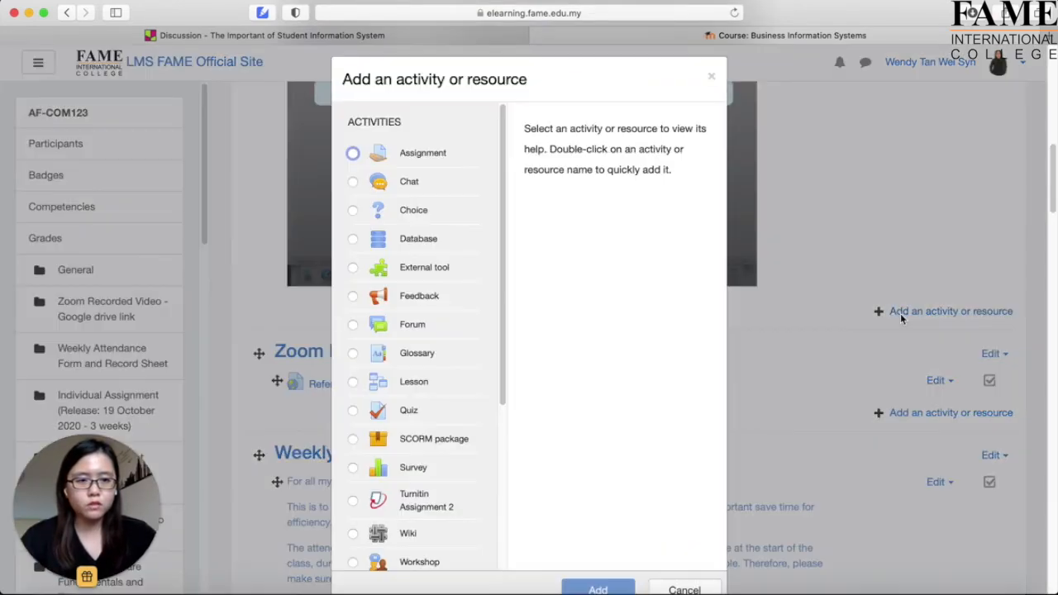
{"action": "scroll", "coordinate": [428, 430], "scroll_direction": "down", "scroll_amount": 5}
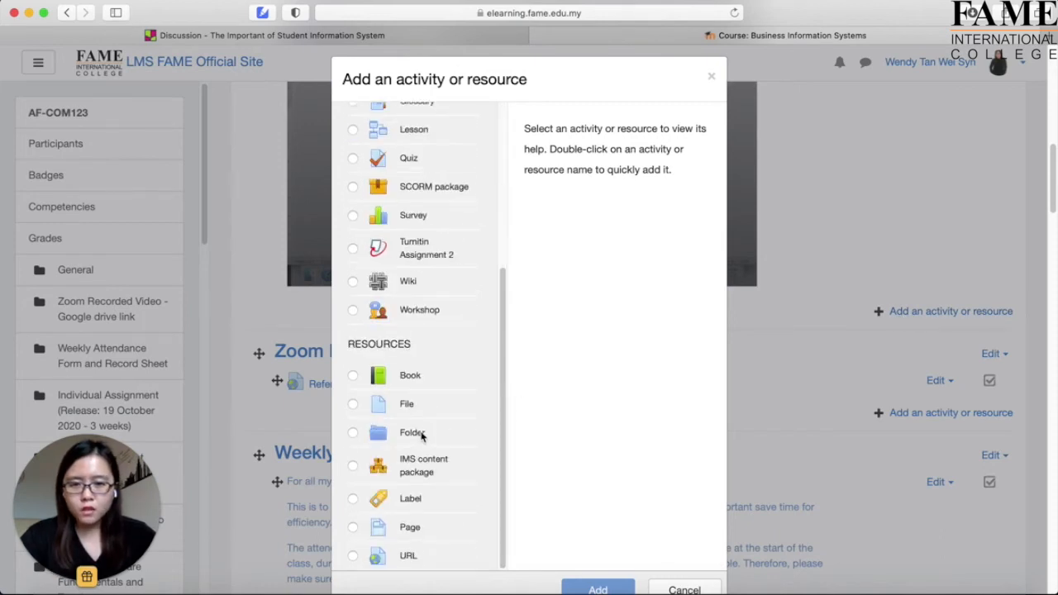
{"action": "left_click", "coordinate": [354, 499]}
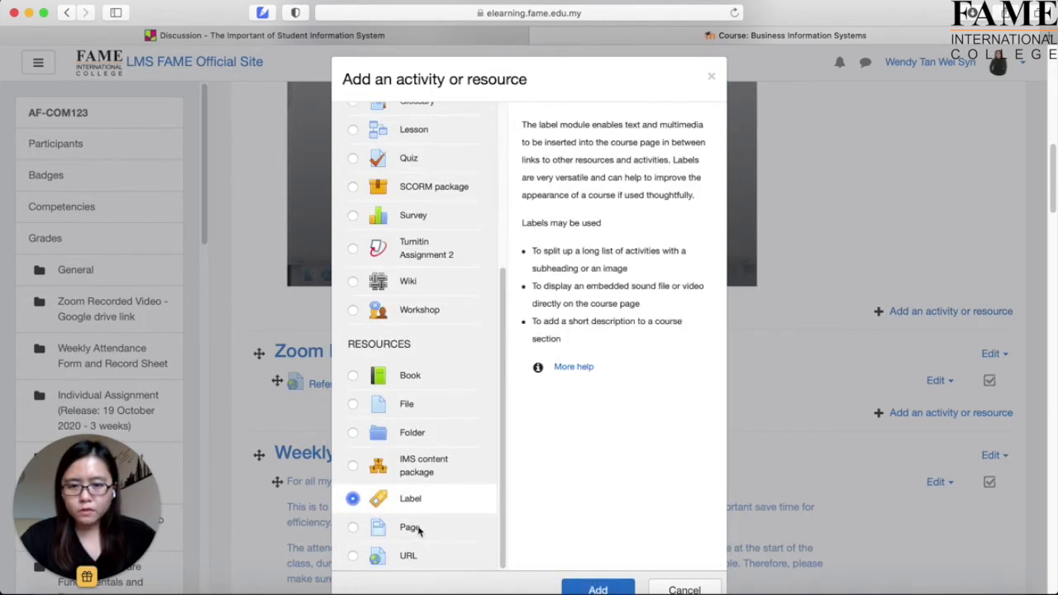
{"action": "left_click", "coordinate": [619, 590]}
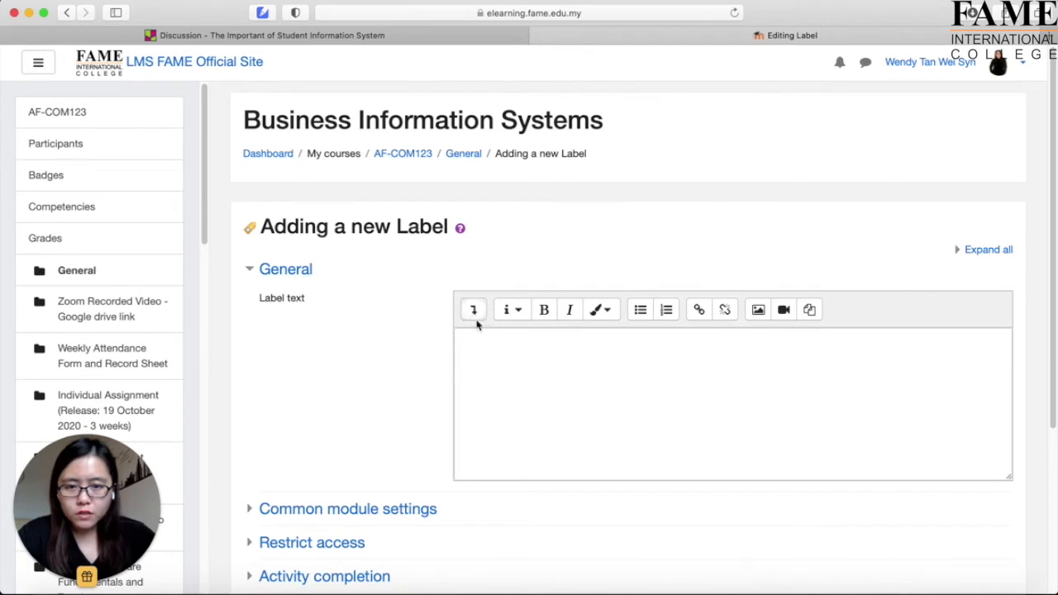
Replace the label's HTML source with the pasted Padlet embed code and save to the course.
{"action": "left_click", "coordinate": [475, 312]}
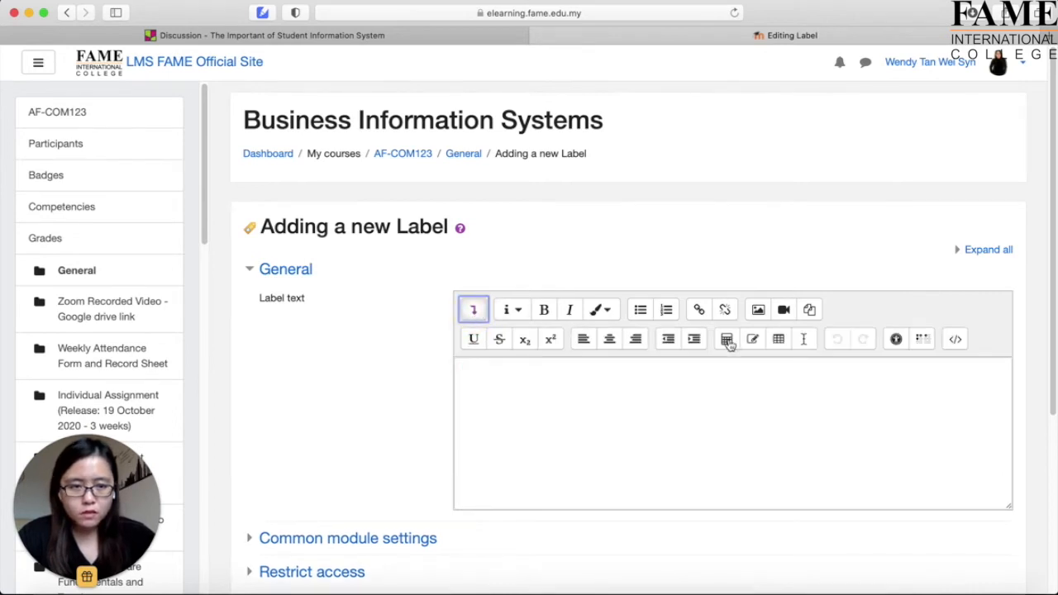
{"action": "left_click", "coordinate": [956, 341]}
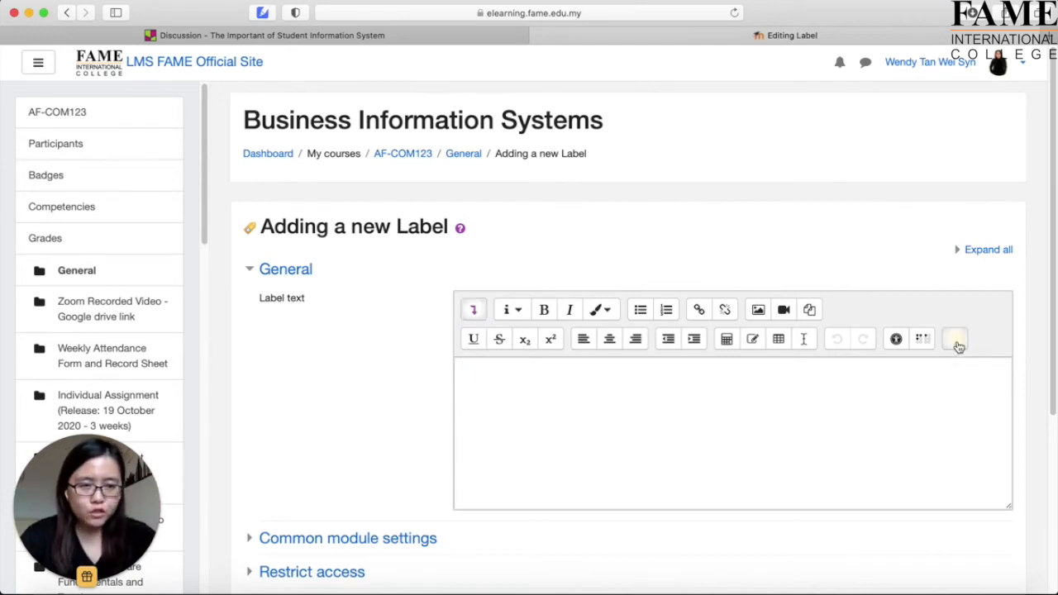
{"action": "left_click_drag", "start_coordinate": [854, 369], "coordinate": [480, 367]}
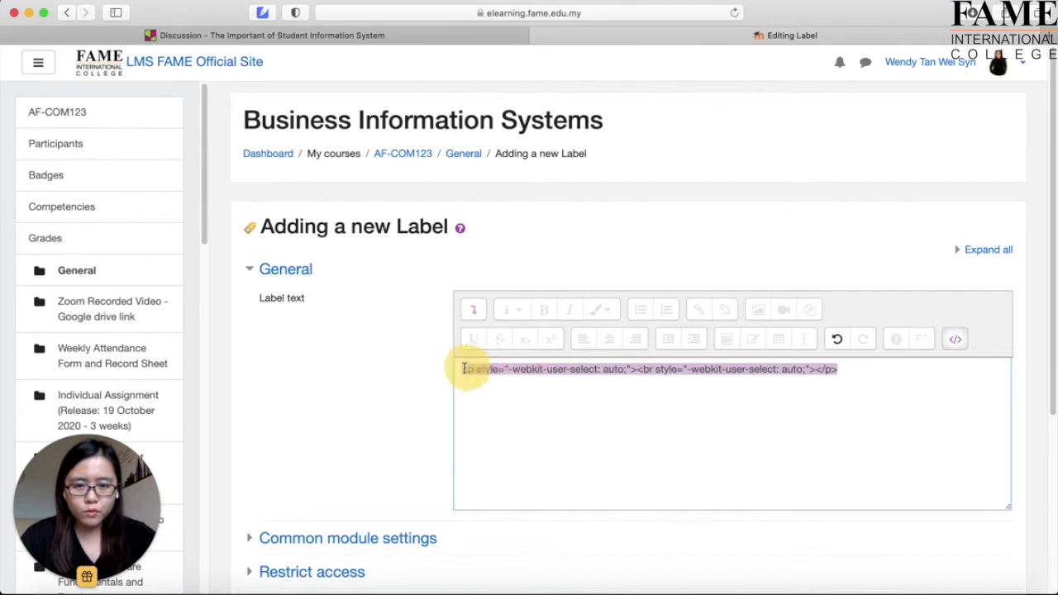
{"action": "key", "text": "BackSpace"}
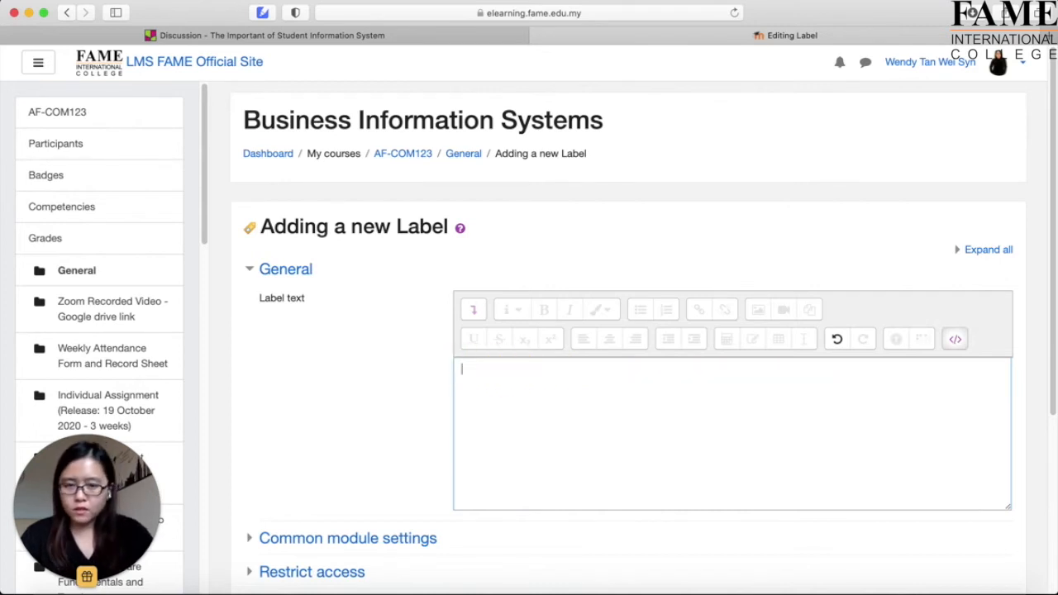
{"action": "key", "text": "super+v"}
{"action": "scroll", "coordinate": [626, 466], "scroll_direction": "down", "scroll_amount": 5}
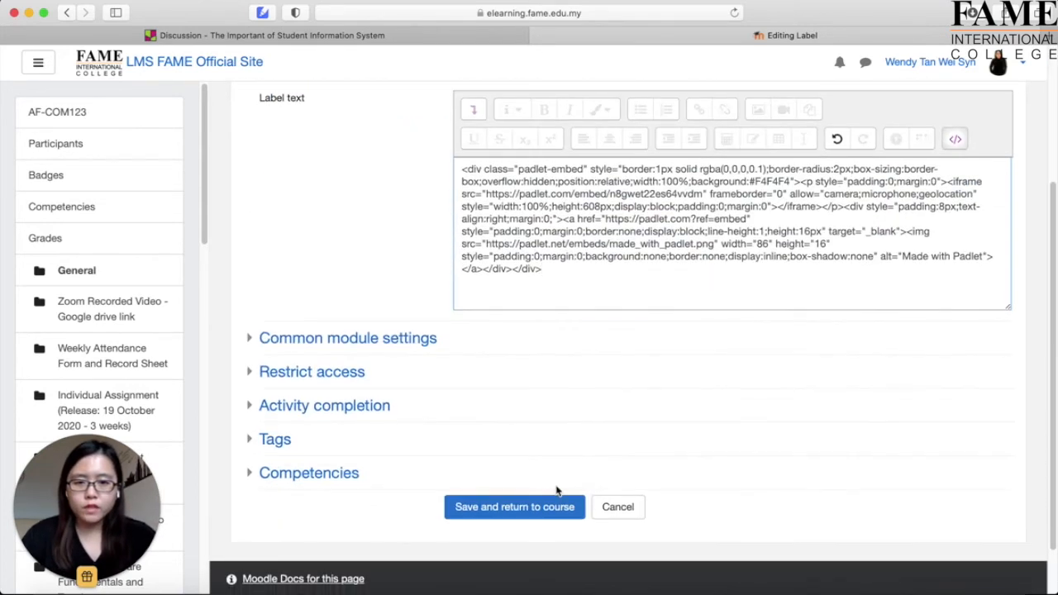
{"action": "left_click", "coordinate": [536, 508]}
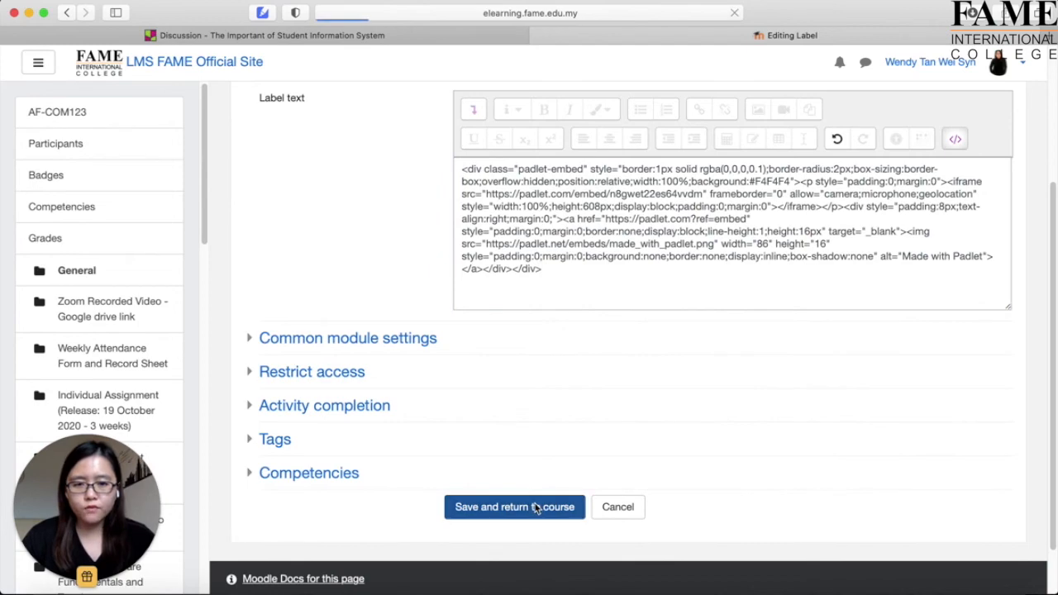
Turn editing off for the Business Information Systems course.
{"action": "scroll", "coordinate": [800, 460], "scroll_direction": "down", "scroll_amount": 6}
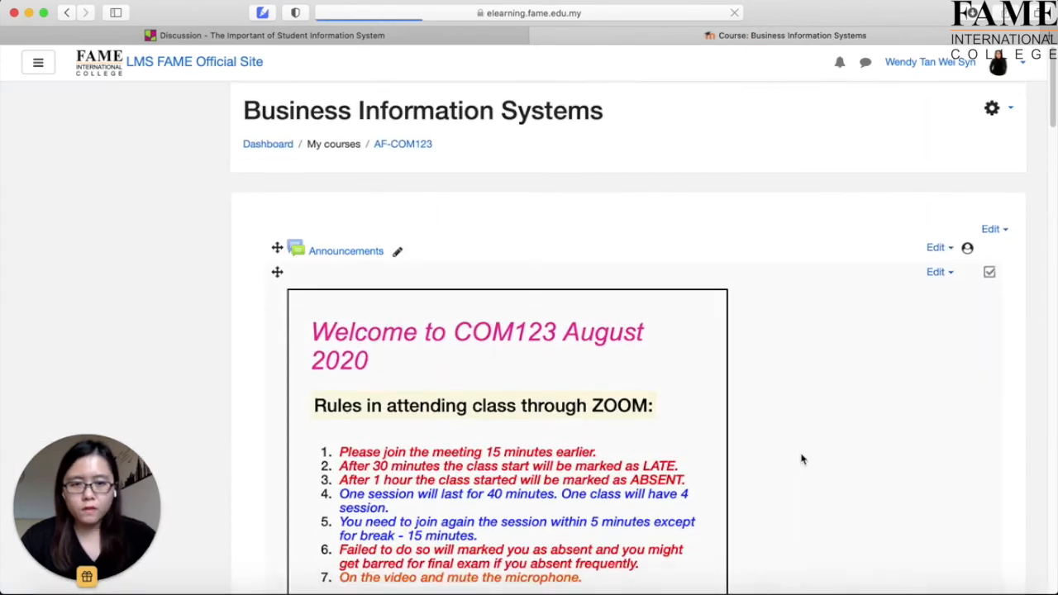
{"action": "scroll", "coordinate": [801, 460], "scroll_direction": "down", "scroll_amount": 10}
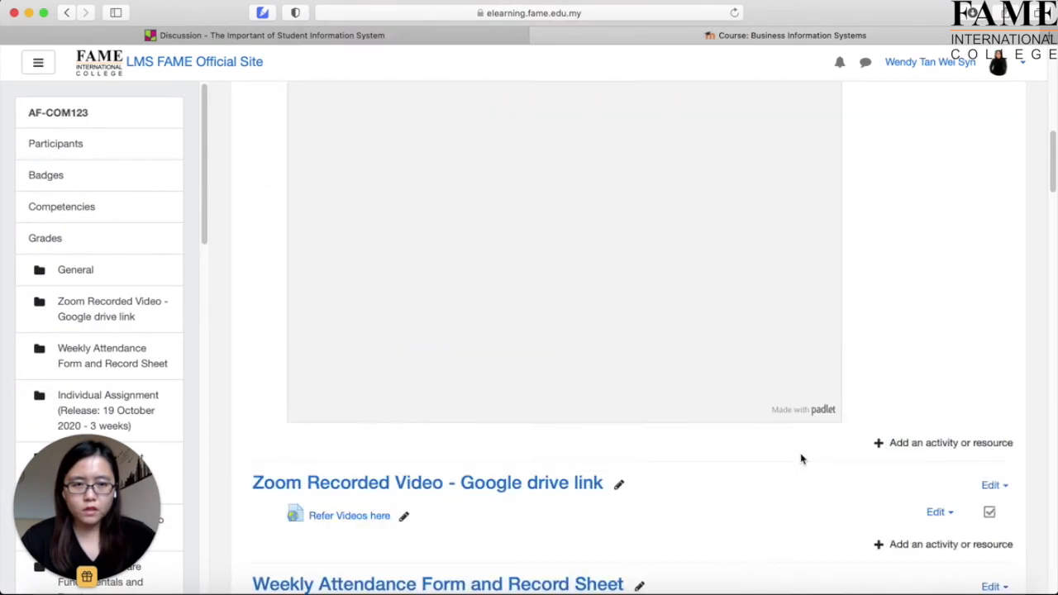
{"action": "scroll", "coordinate": [800, 460], "scroll_direction": "up", "scroll_amount": 15}
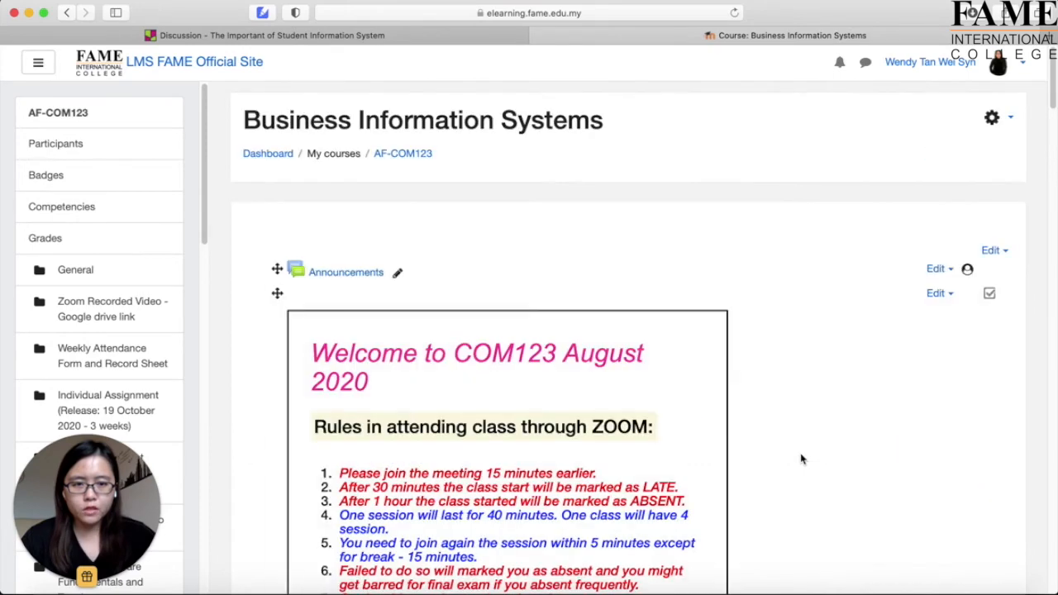
{"action": "left_click", "coordinate": [993, 117]}
{"action": "left_click", "coordinate": [952, 169]}
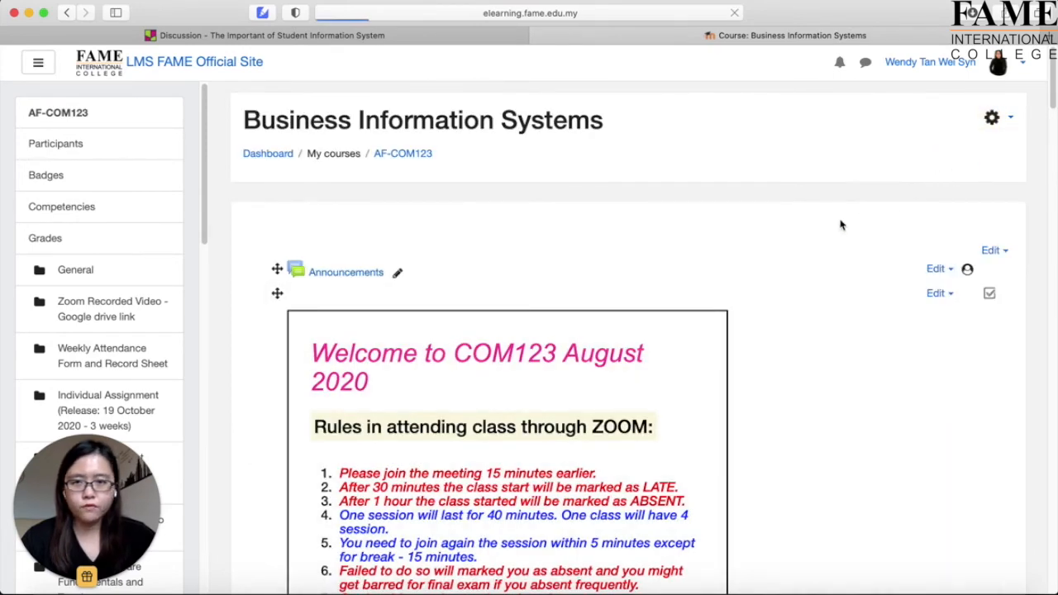
Scroll to the embedded blackboard Padlet discussion wall, then switch to the other browser.
{"action": "scroll", "coordinate": [776, 353], "scroll_direction": "down", "scroll_amount": 3}
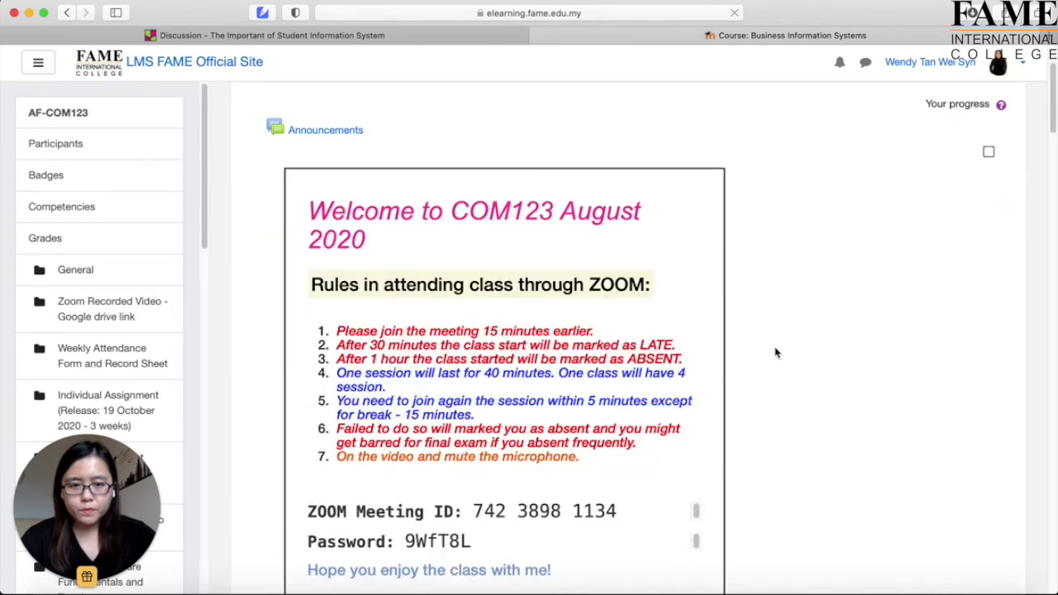
{"action": "scroll", "coordinate": [776, 353], "scroll_direction": "down", "scroll_amount": 15}
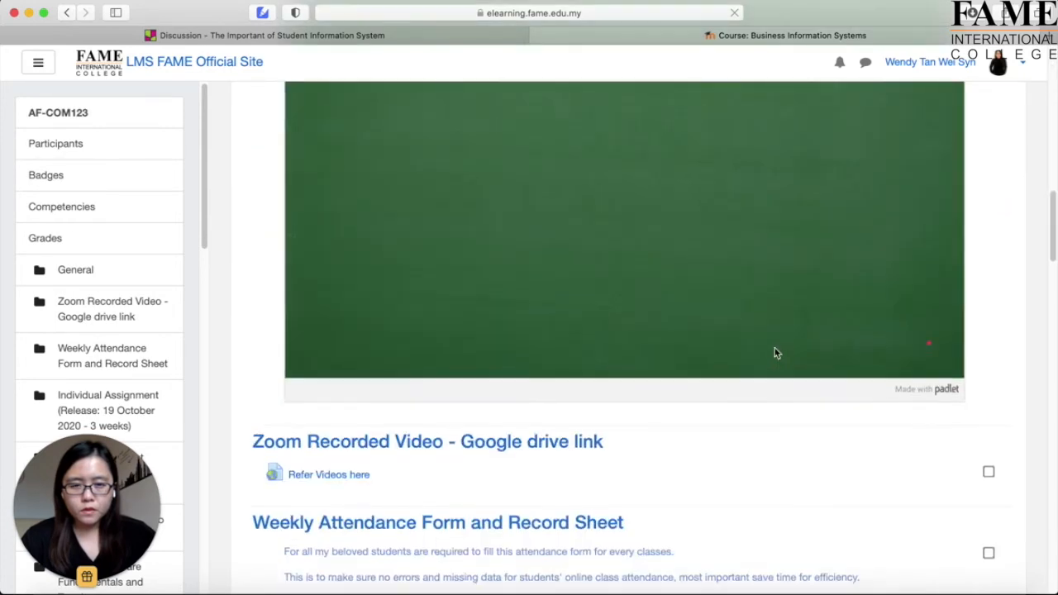
{"action": "scroll", "coordinate": [775, 353], "scroll_direction": "up", "scroll_amount": 3}
{"action": "scroll", "coordinate": [774, 353], "scroll_direction": "up", "scroll_amount": 2}
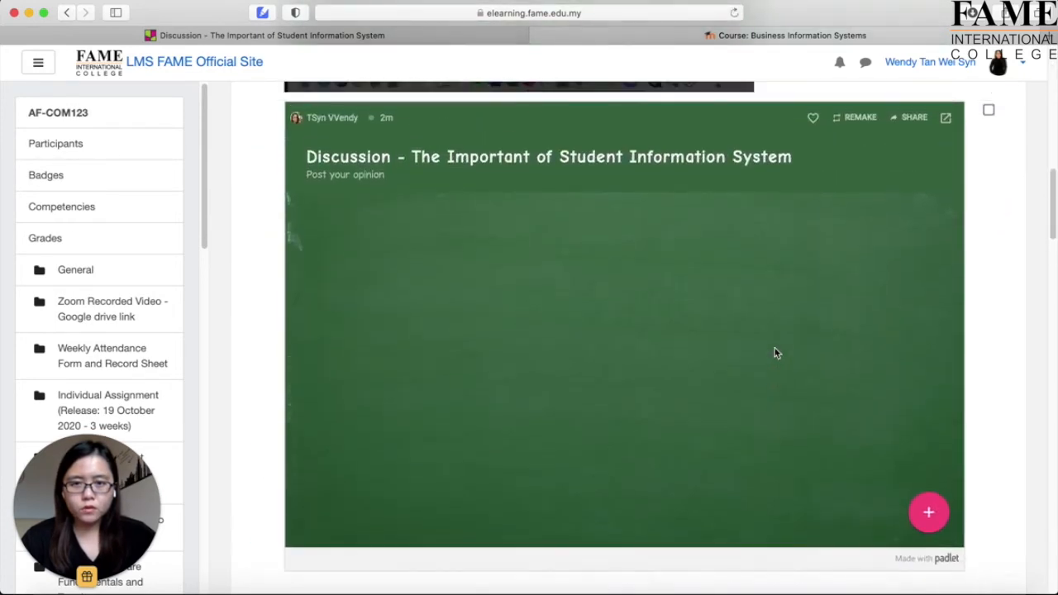
{"action": "scroll", "coordinate": [775, 353], "scroll_direction": "down", "scroll_amount": 1}
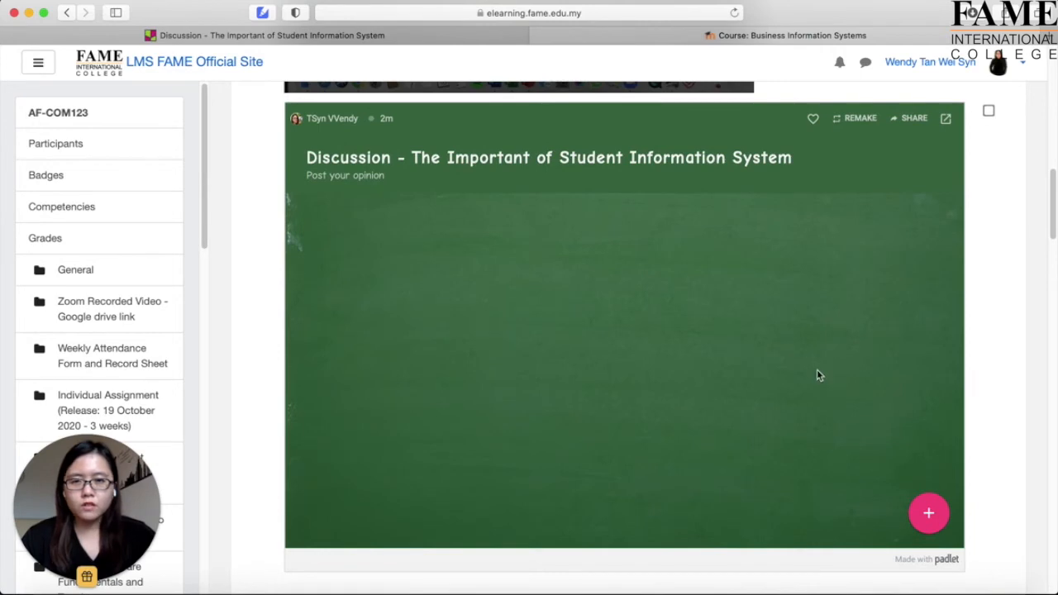
{"action": "left_click", "coordinate": [172, 591]}
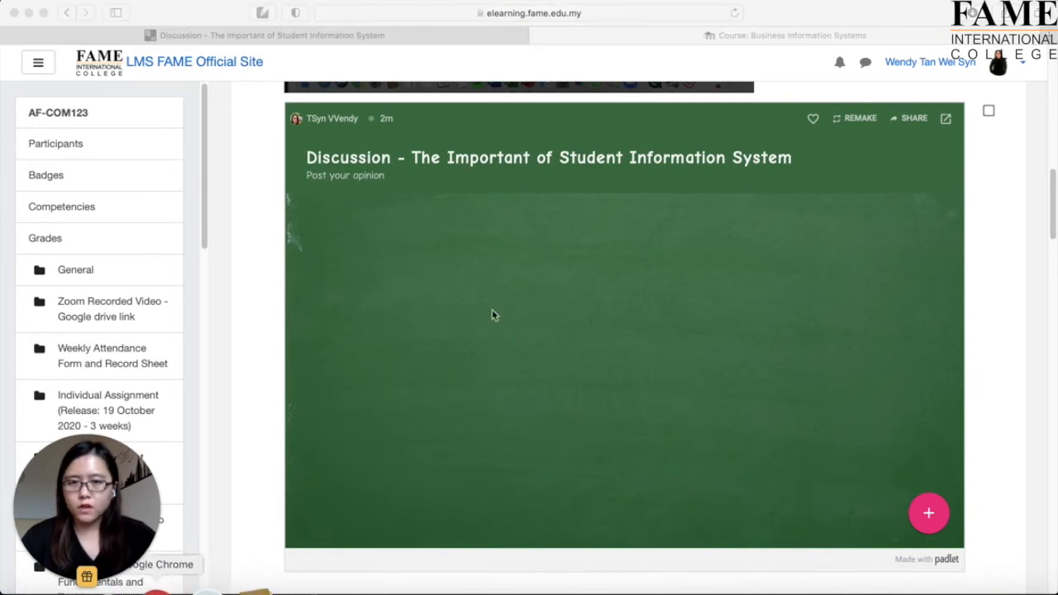
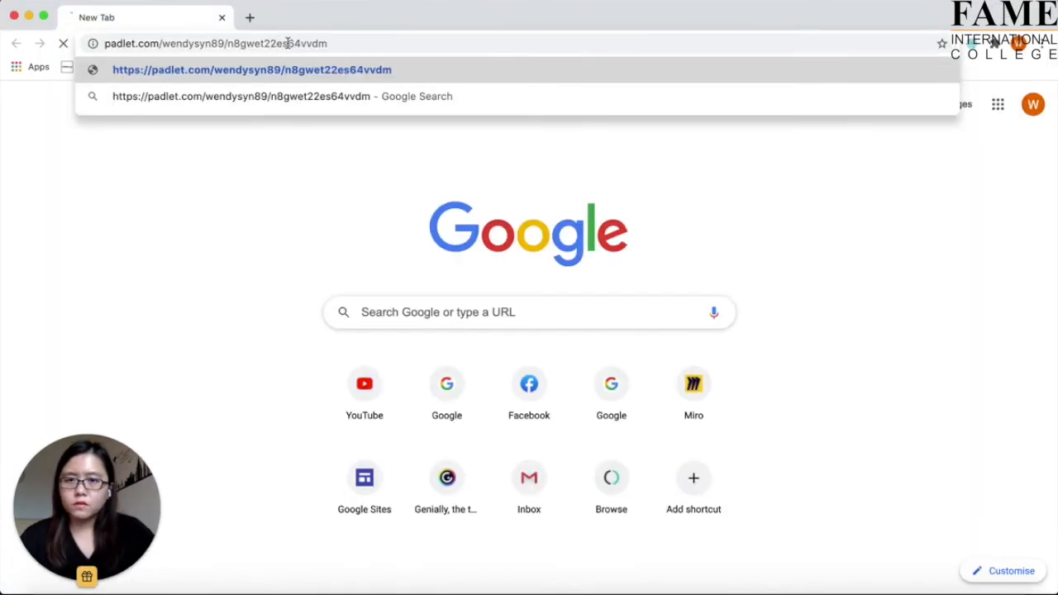
Open the Padlet discussion wall in a new browser tab and start a new post.
{"action": "key", "text": "Return"}
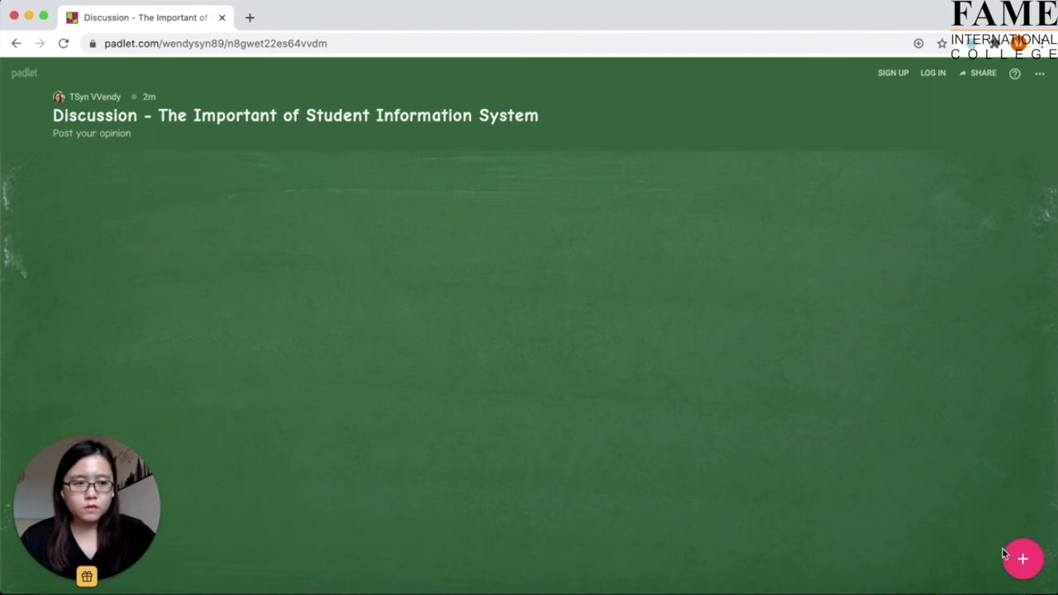
{"action": "left_click", "coordinate": [1024, 561]}
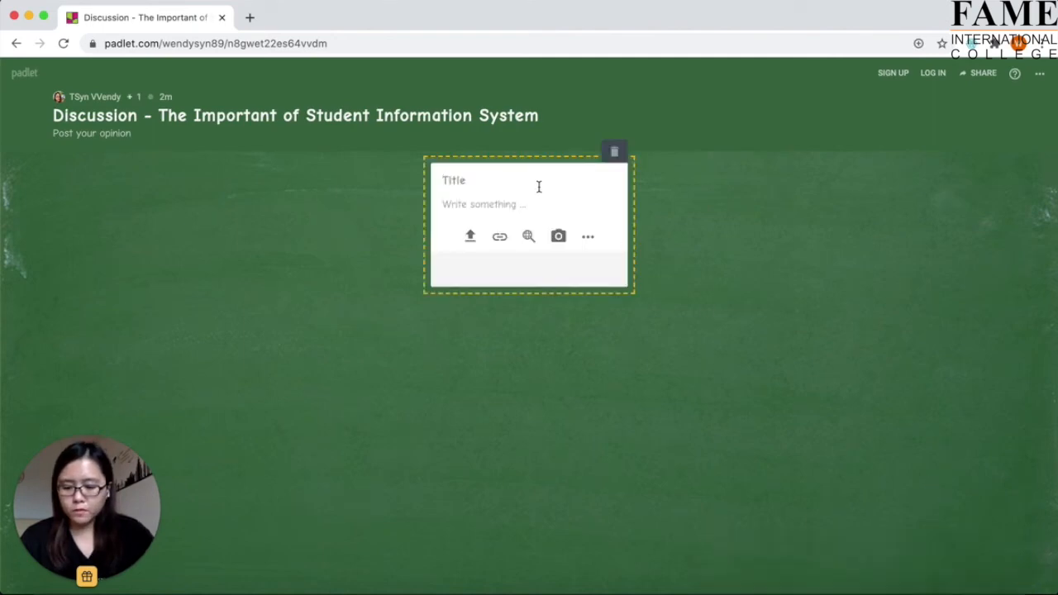
Title the post with the student's name and write 'i think SIS is important because', with no link attached.
{"action": "type", "text": "Wendy"}
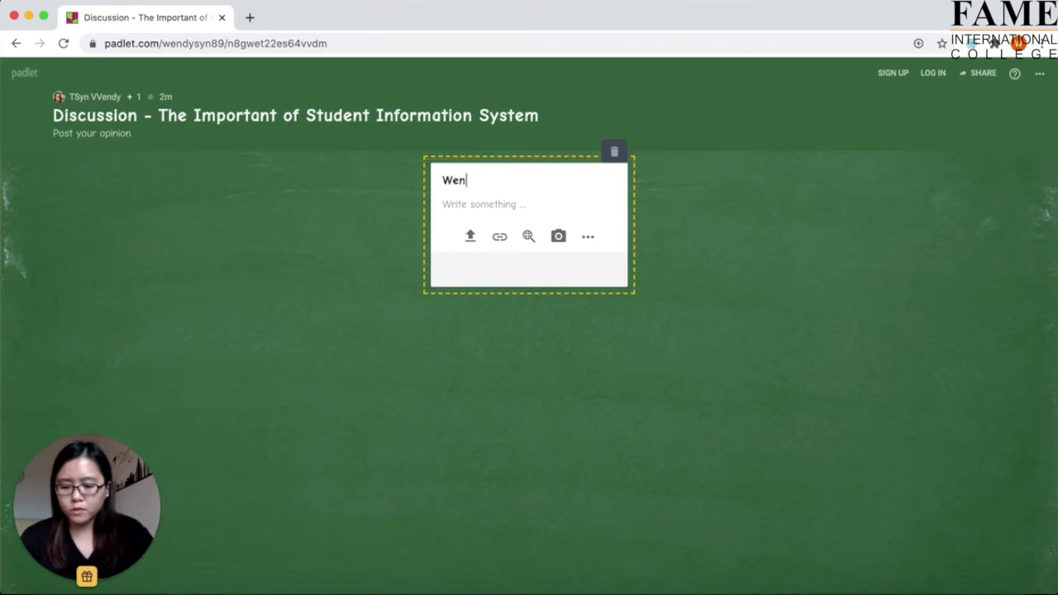
{"action": "left_click", "coordinate": [516, 199]}
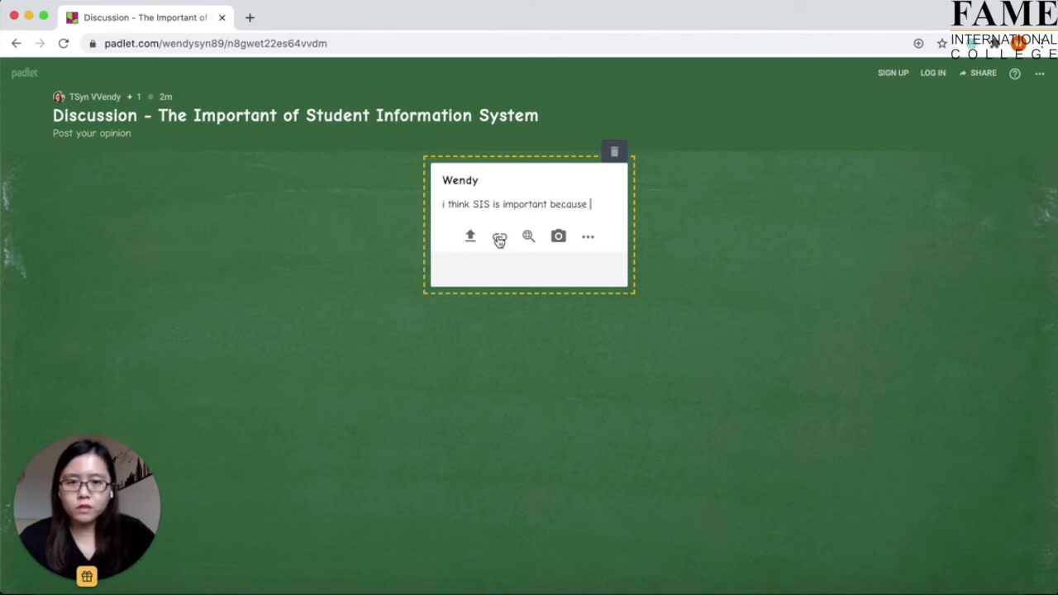
{"action": "left_click", "coordinate": [498, 240]}
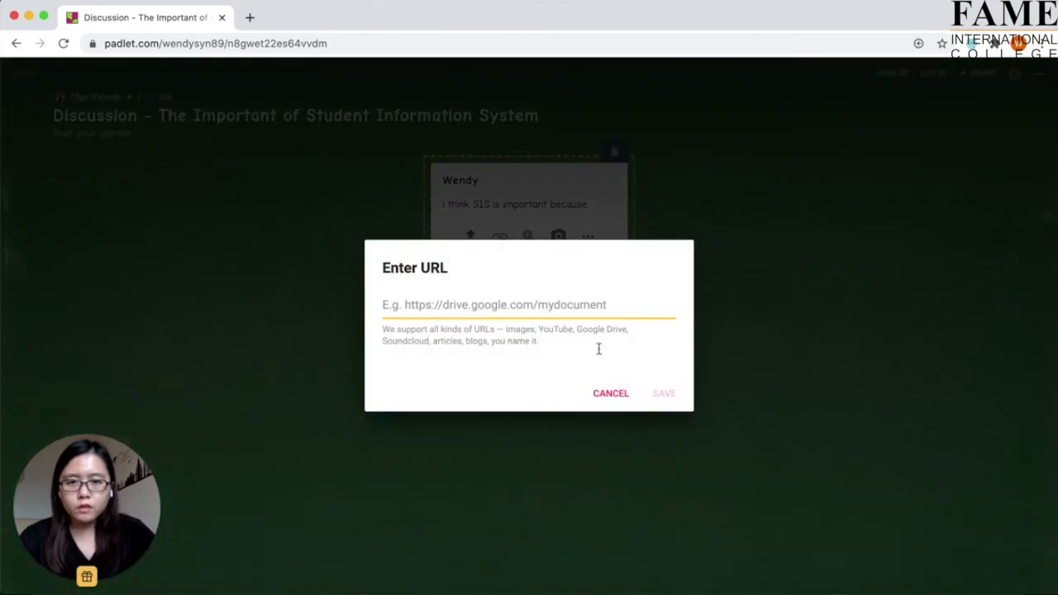
{"action": "left_click", "coordinate": [612, 395]}
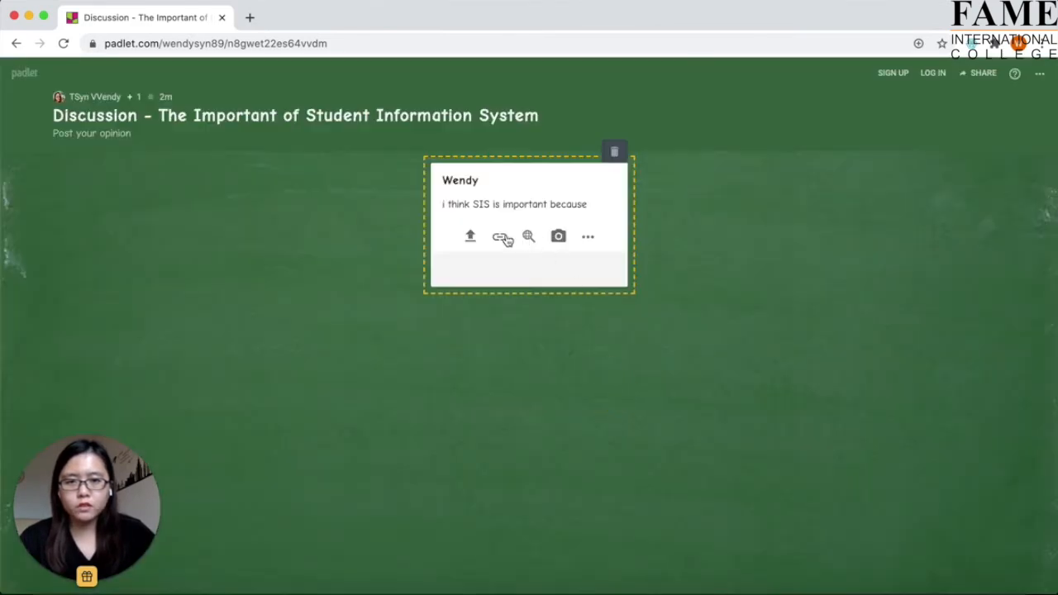